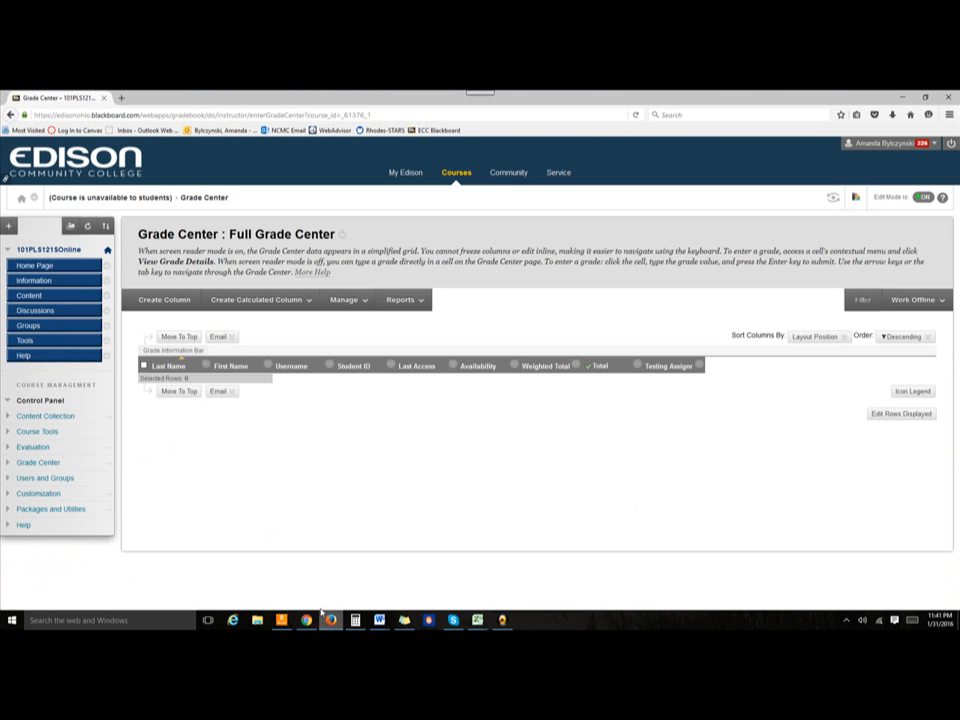
Open the Testing Assignment Dropbox inbox from the Turnitin Assignments list in the course tools.
{"action": "left_click", "coordinate": [30, 296]}
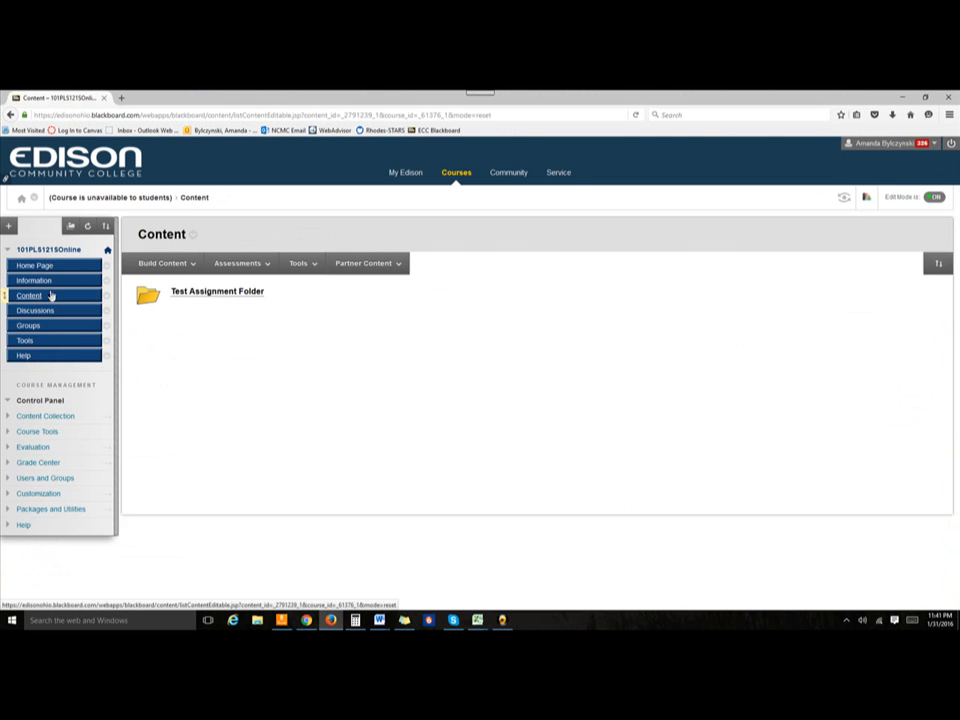
{"action": "left_click", "coordinate": [241, 262]}
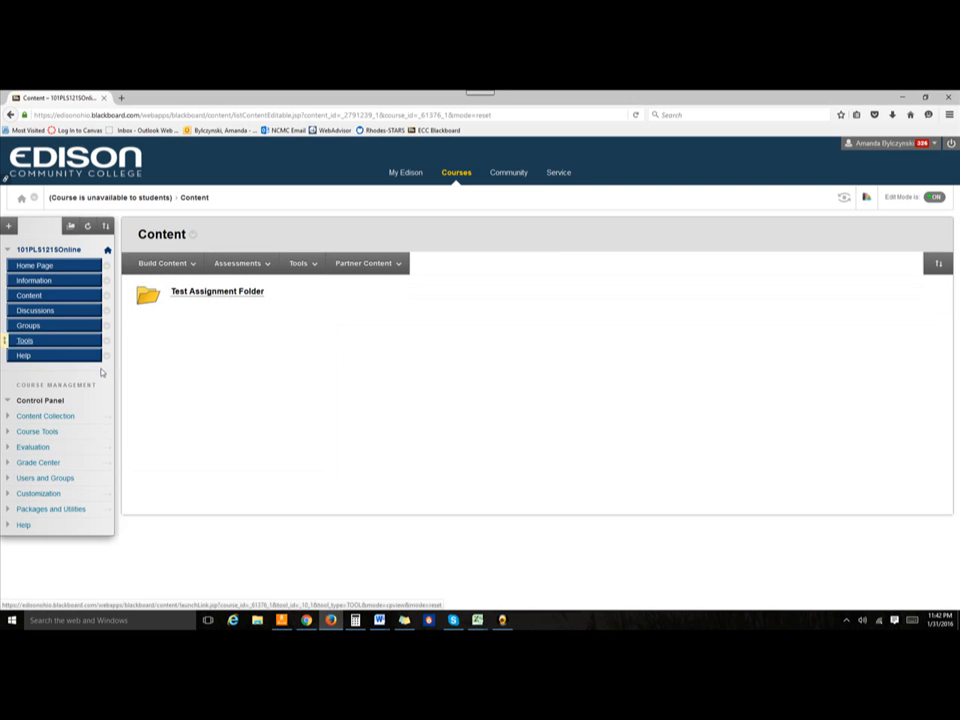
{"action": "left_click", "coordinate": [8, 435]}
{"action": "scroll", "coordinate": [958, 296], "scroll_direction": "down", "scroll_amount": 1}
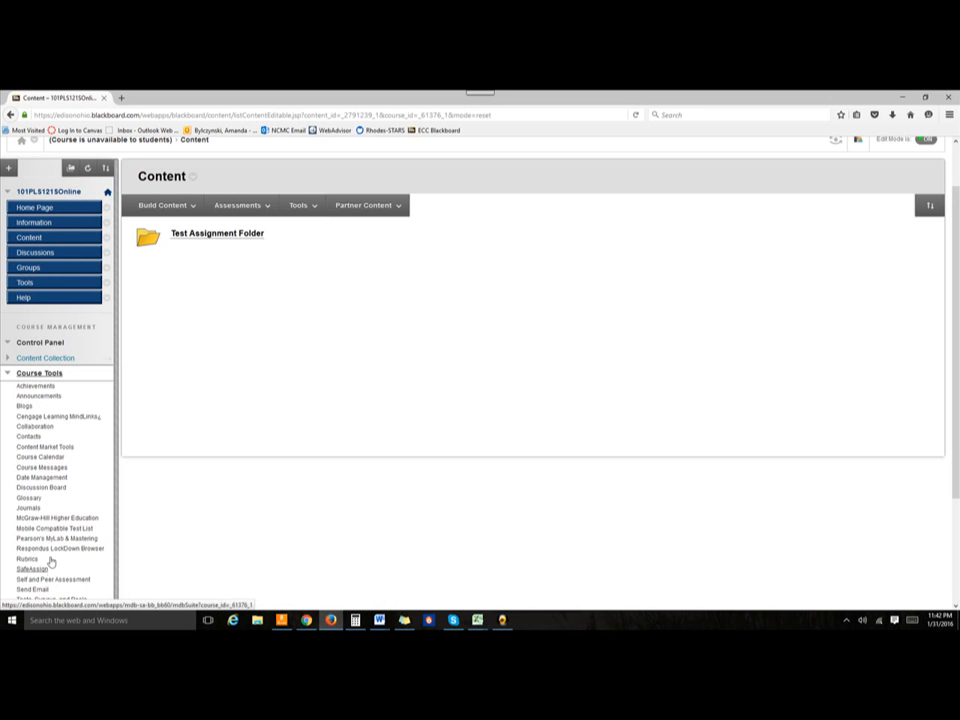
{"action": "scroll", "coordinate": [958, 325], "scroll_direction": "down", "scroll_amount": 1}
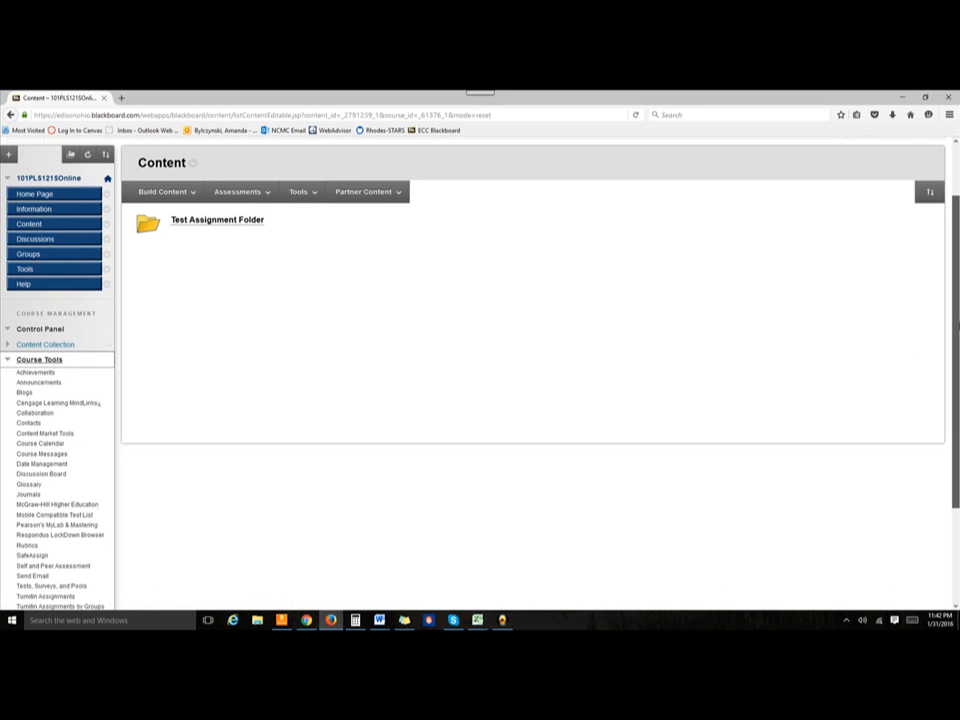
{"action": "left_click", "coordinate": [45, 568]}
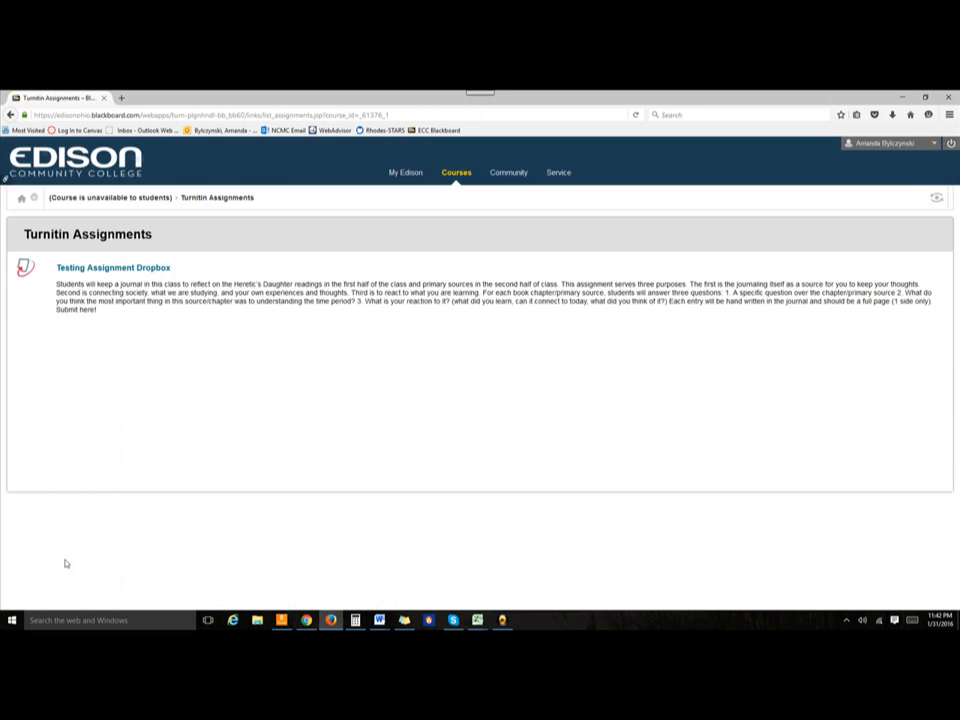
{"action": "left_click", "coordinate": [135, 268]}
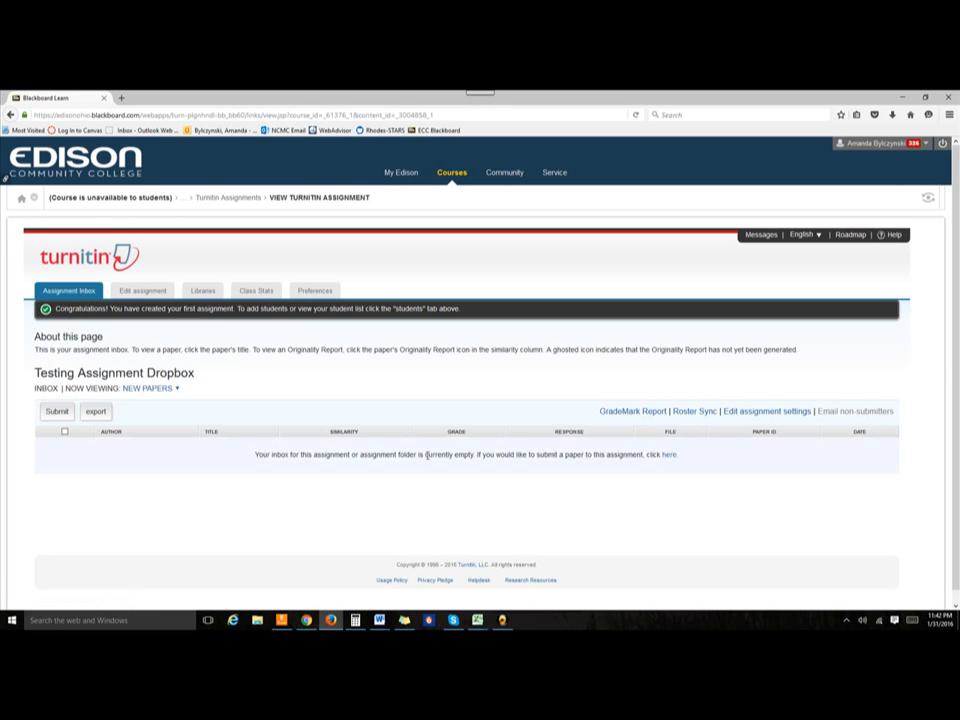
Switch to Chrome and open the user's submitted paper from the Survey Assignment Dropbox grade page.
{"action": "left_click", "coordinate": [308, 624]}
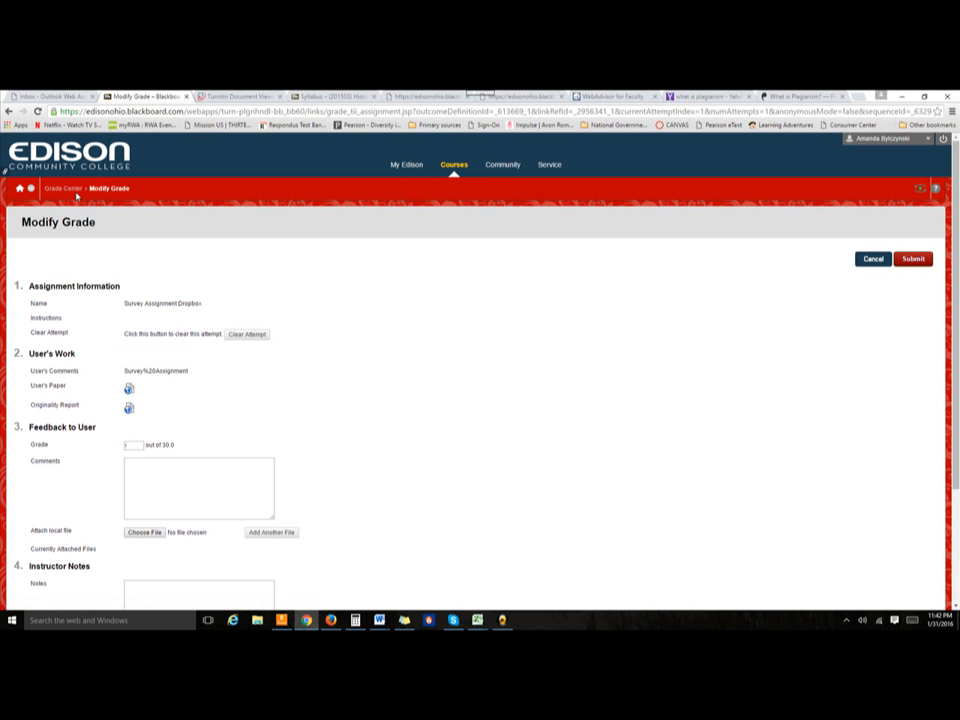
{"action": "left_click", "coordinate": [129, 392]}
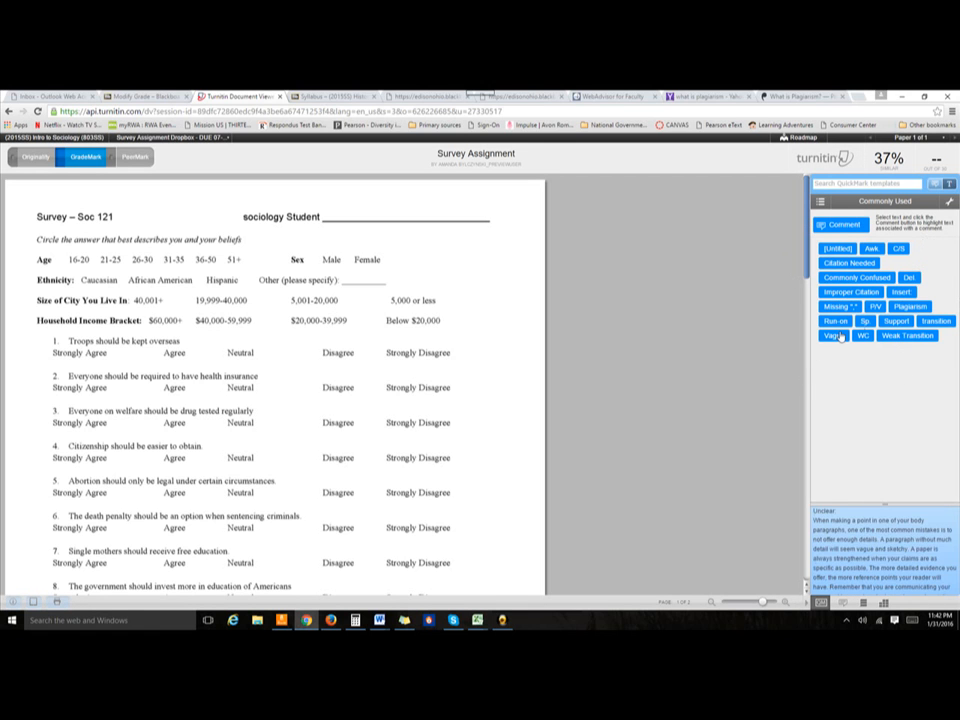
{"action": "mouse_move", "coordinate": [892, 338]}
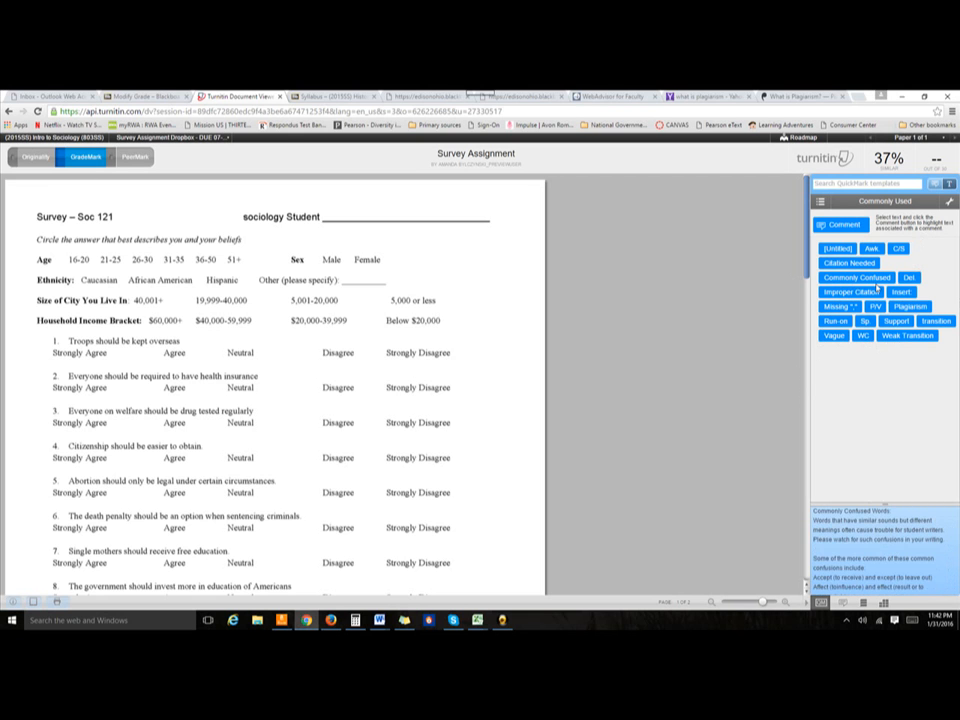
Examine the Survey Assignment paper's originality matches, and return to the GradeMark view.
{"action": "left_click", "coordinate": [36, 158]}
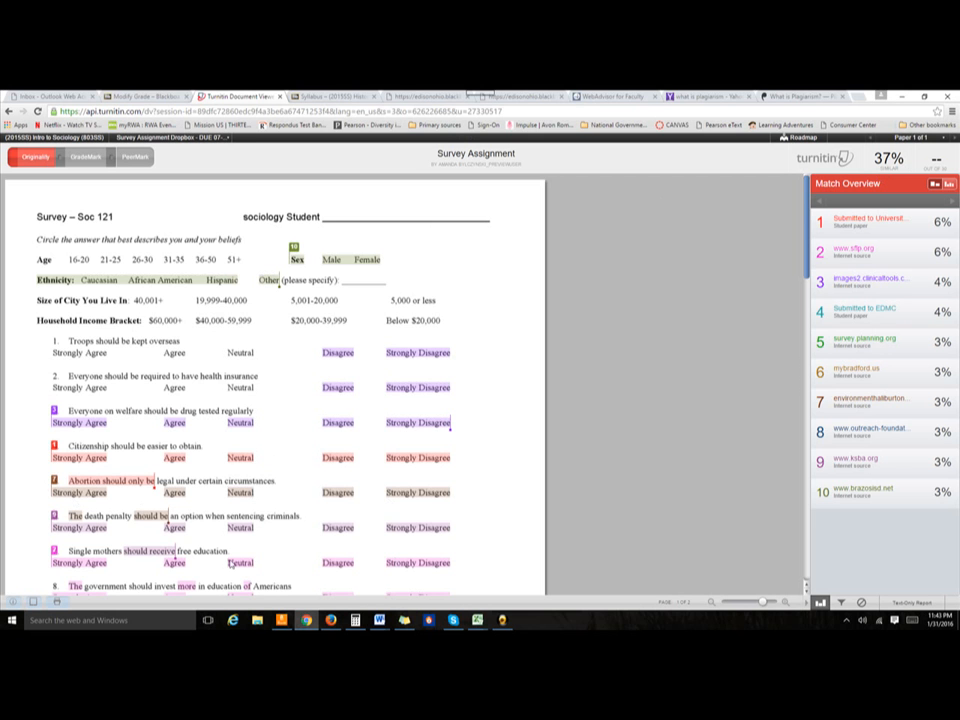
{"action": "left_click_drag", "start_coordinate": [805, 264], "coordinate": [640, 281]}
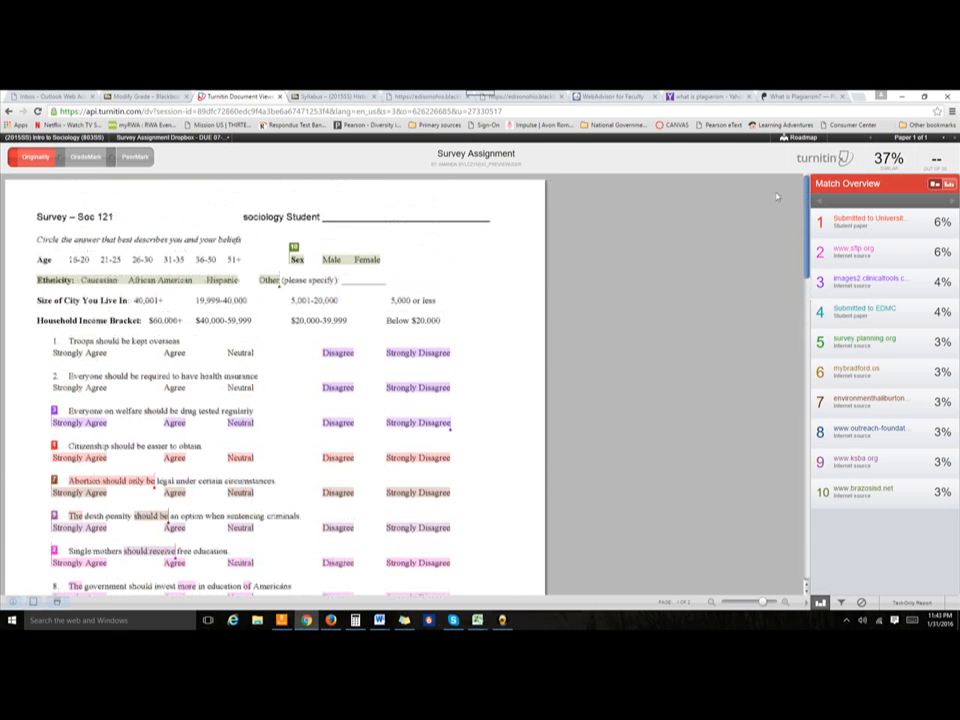
{"action": "left_click", "coordinate": [92, 158]}
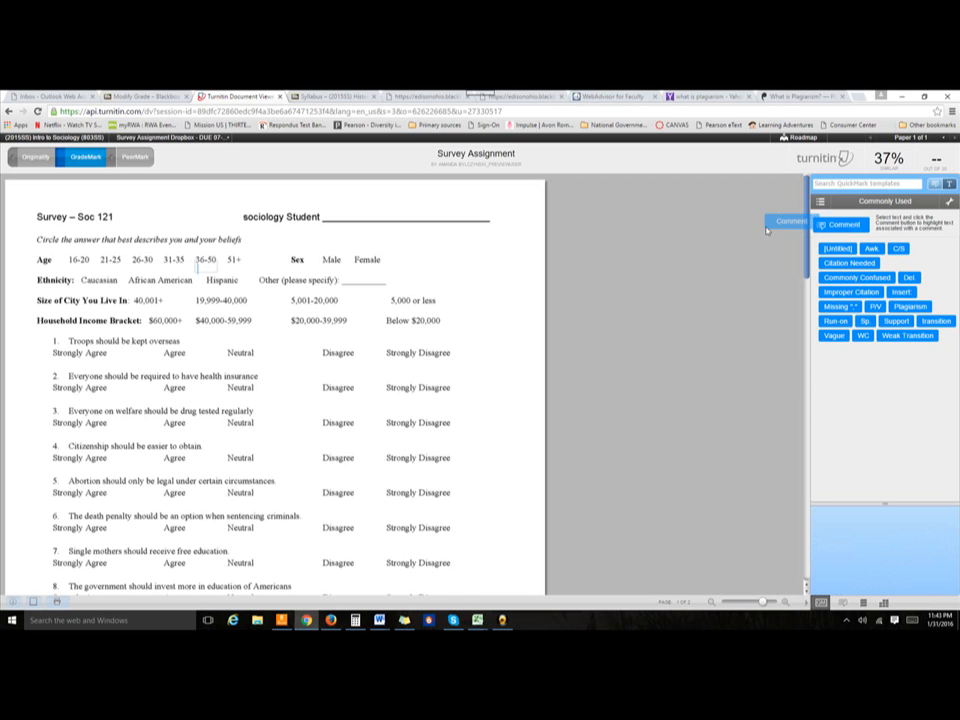
Add a comment by the Age brackets reading "This is a great bracket to use in a survey! You have good options for students to choose from".
{"action": "left_click_drag", "start_coordinate": [823, 230], "coordinate": [118, 250]}
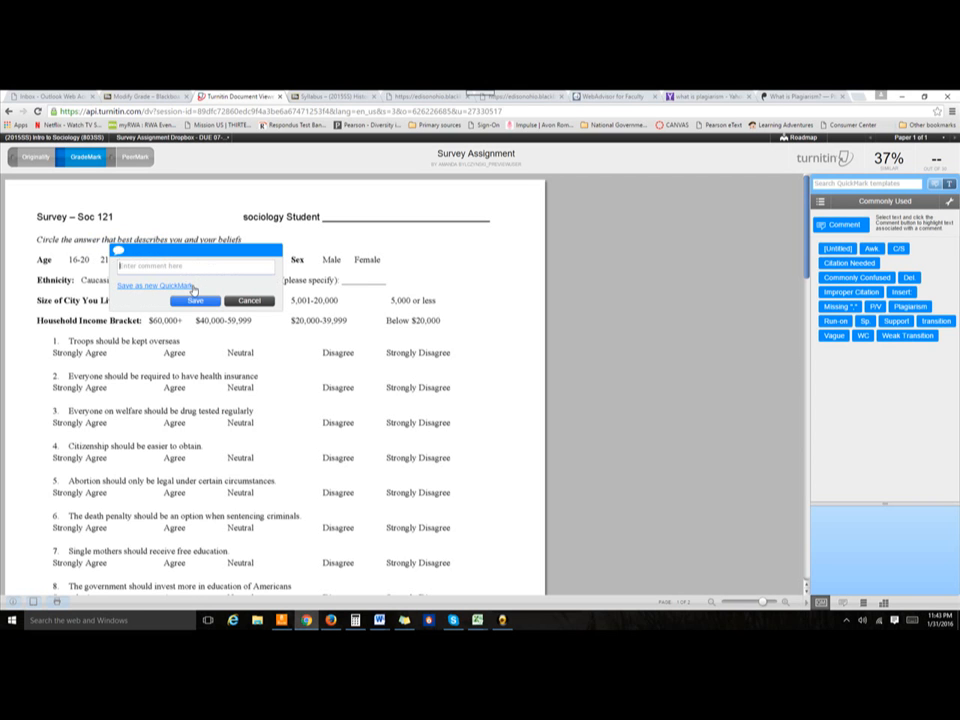
{"action": "type", "text": "This is"}
{"action": "type", "text": "You have go"}
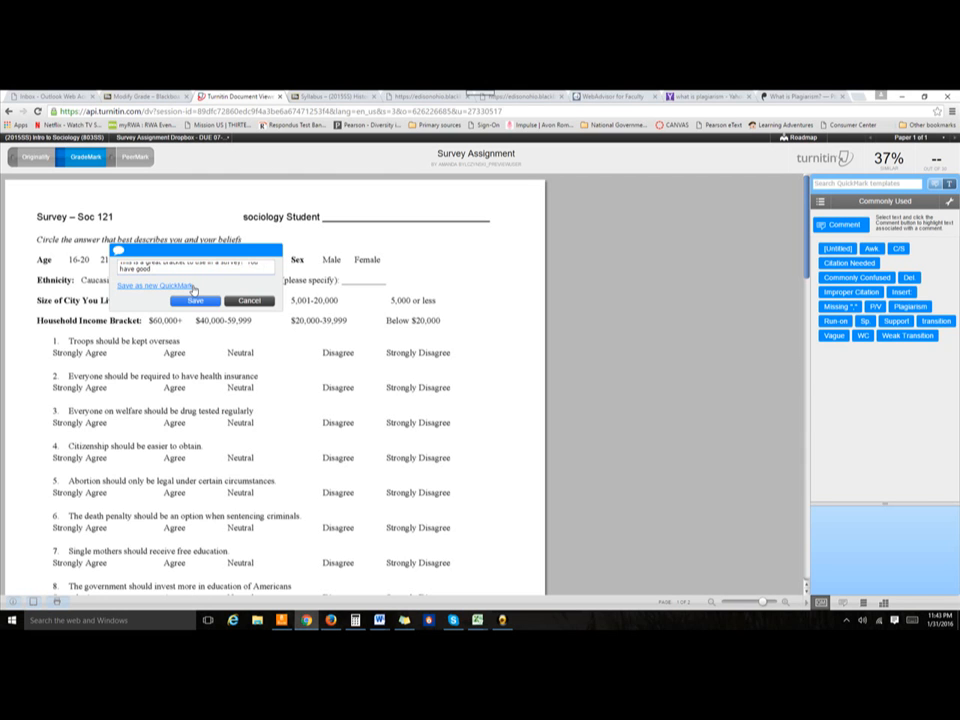
{"action": "type", "text": "od options for students to"}
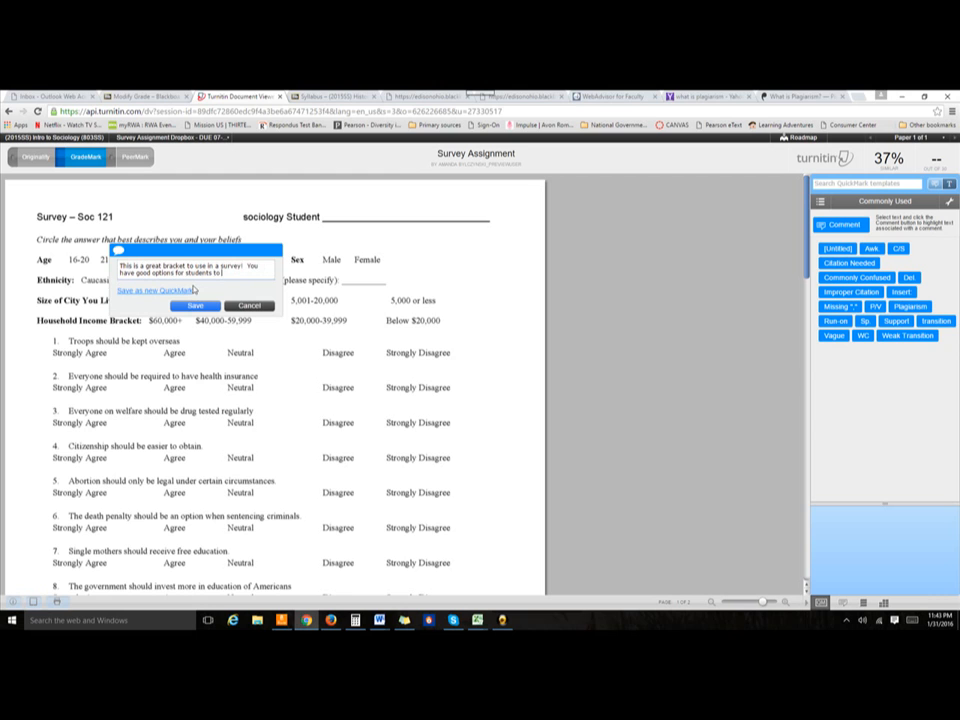
{"action": "type", "text": " choose from"}
Extend the comment: ", however if this is just to survey Edison State Community College Students, the brackets won't get much detail to connect to the the questions.".
{"action": "type", "text": ", however if this is just to se"}
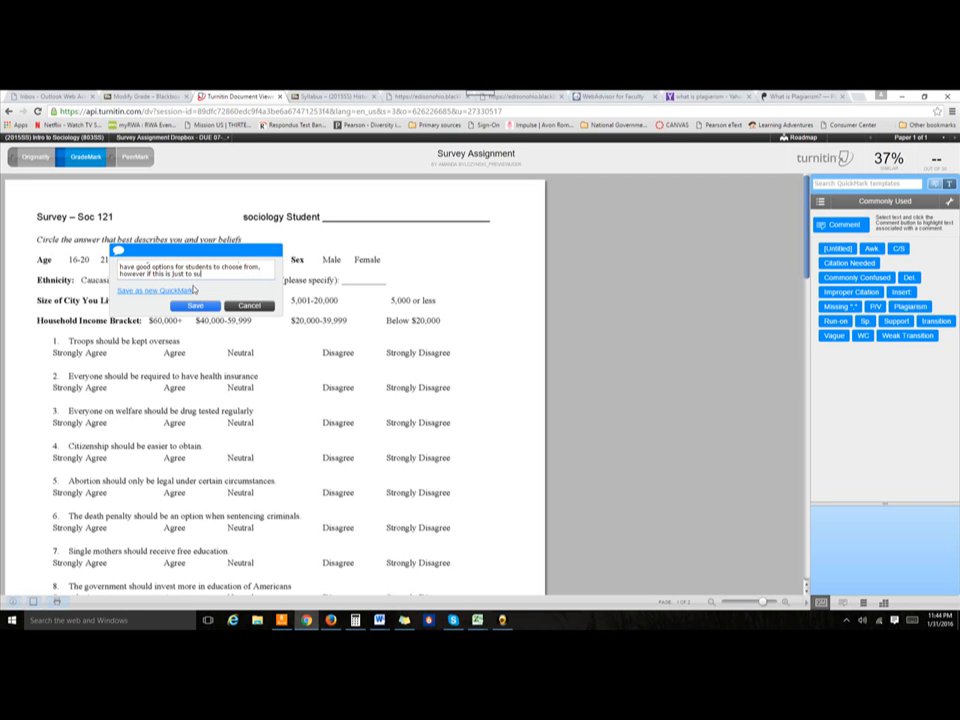
{"action": "type", "text": "vey"}
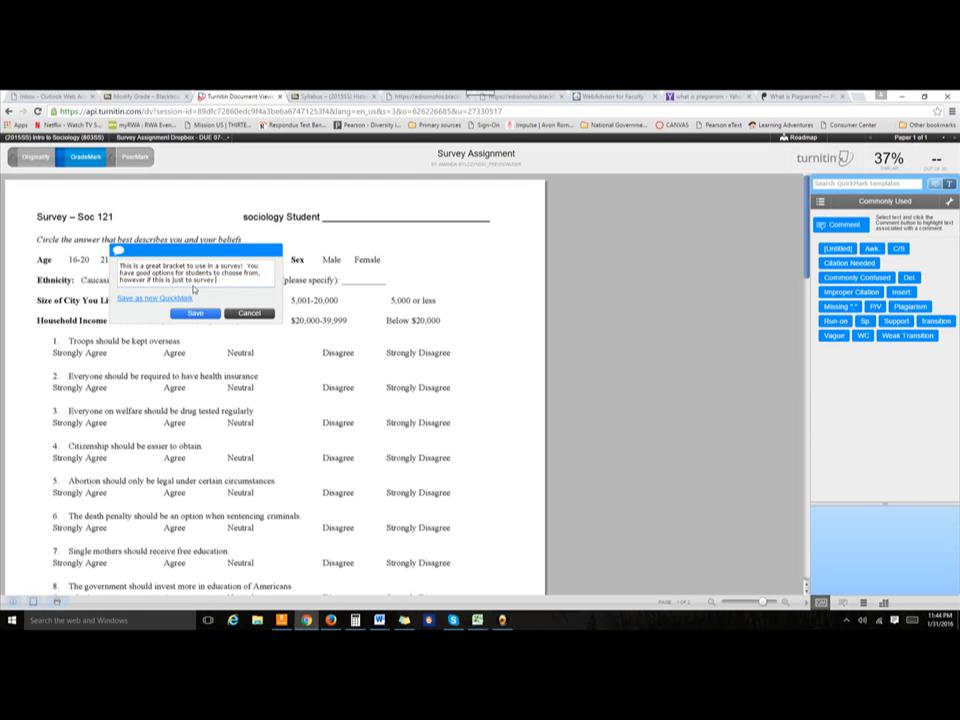
{"action": "type", "text": " Edison Comm"}
{"action": "type", "text": "ommunity College Studen"}
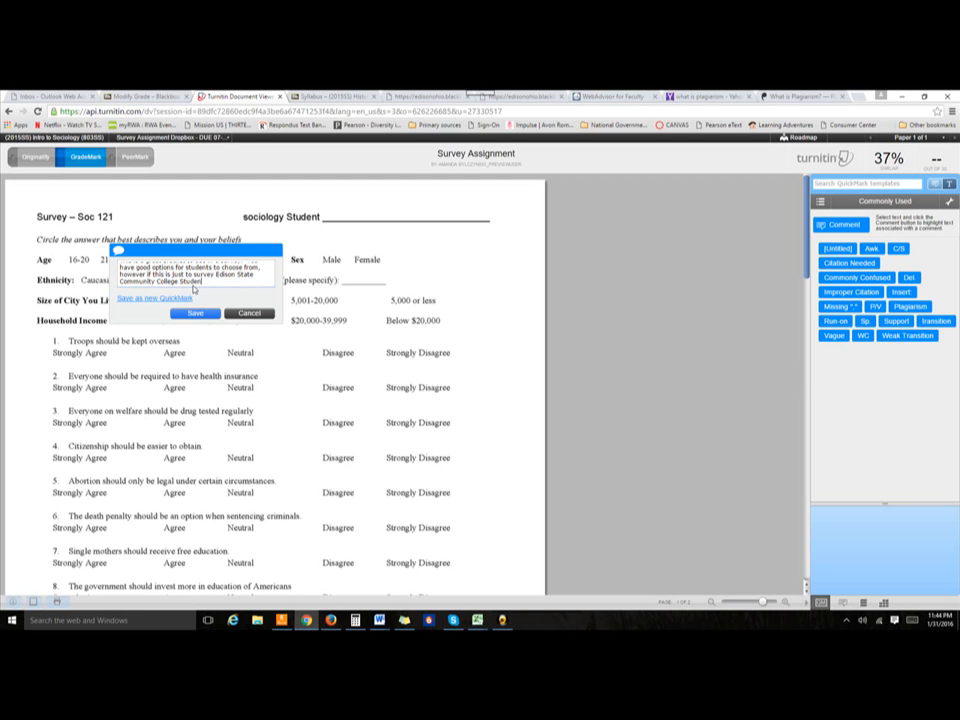
{"action": "type", "text": "ts, the brackets w"}
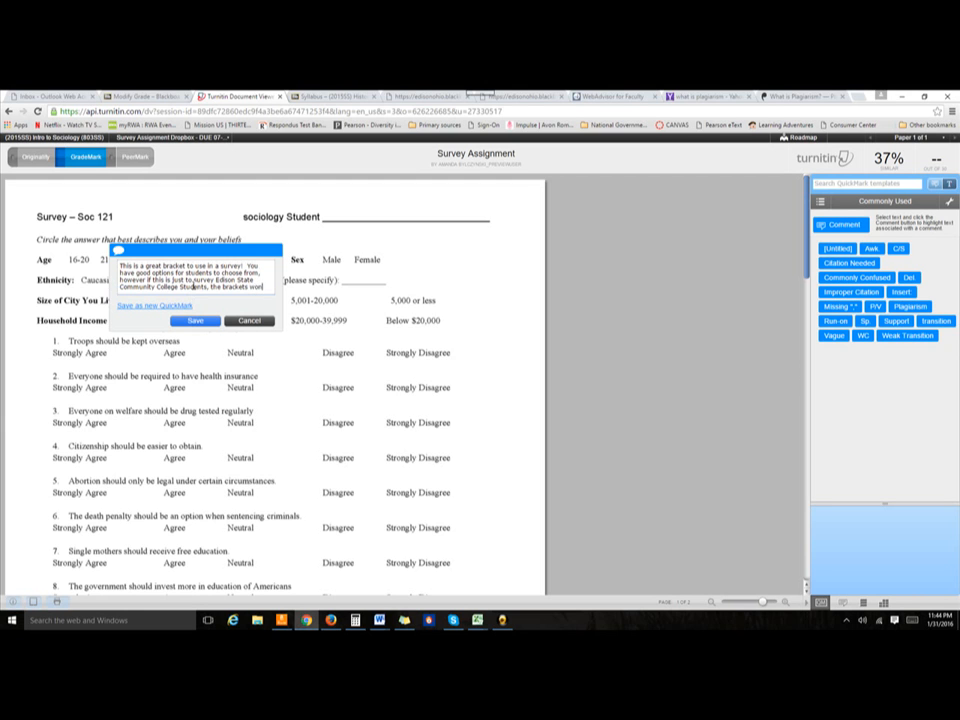
{"action": "type", "text": "on't get much detail"}
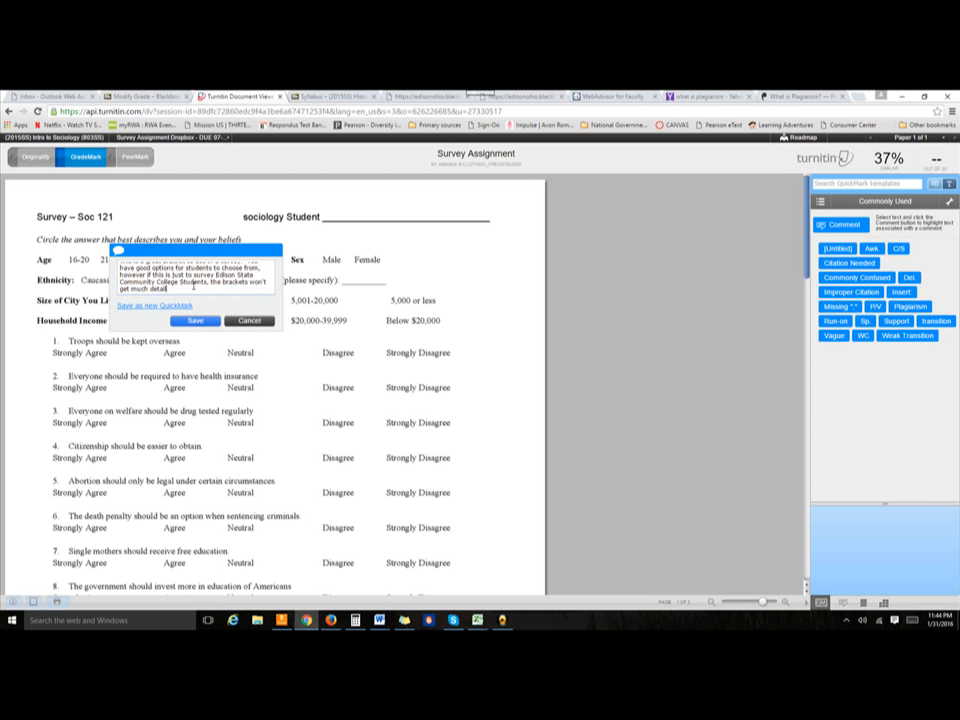
{"action": "type", "text": "connect to the the questions."}
{"action": "key", "text": "Return"}
{"action": "key", "text": "Return"}
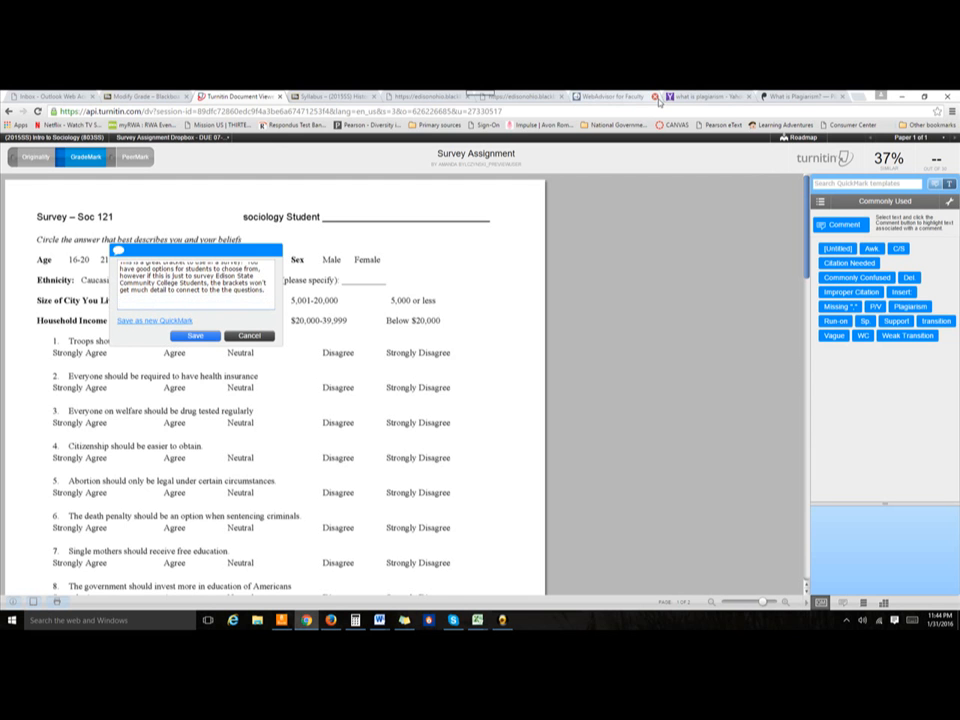
Close the WebAdvisor page and search the web for "demographic of Edison Community College" in place of the plagiarism search.
{"action": "middle_click", "coordinate": [591, 96]}
{"action": "left_click", "coordinate": [591, 97]}
{"action": "key", "text": "ctrl+l"}
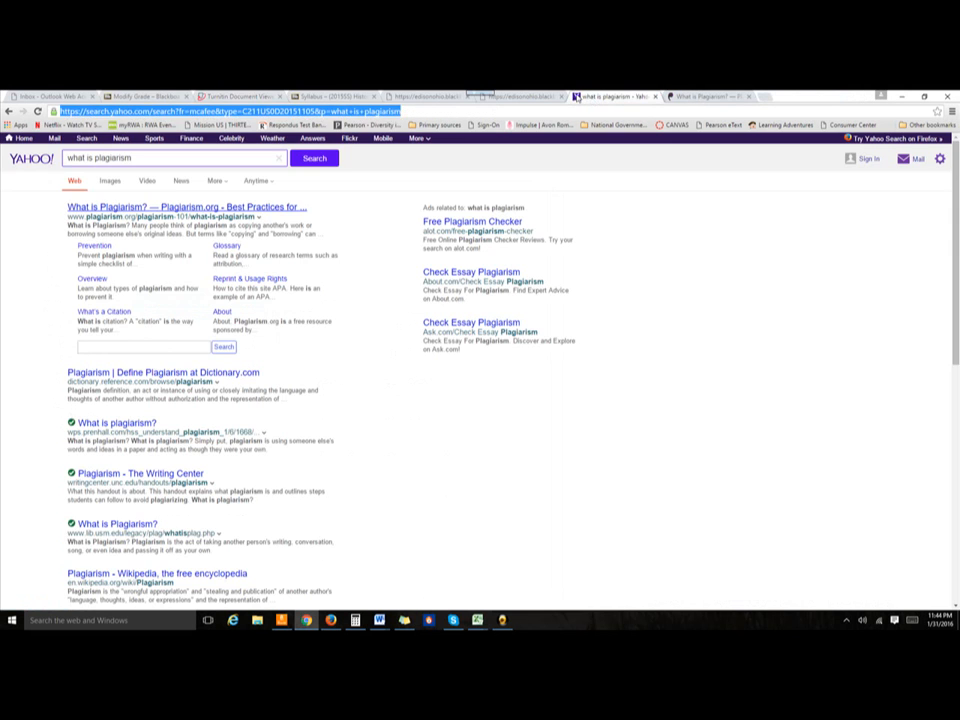
{"action": "type", "text": "demogra"}
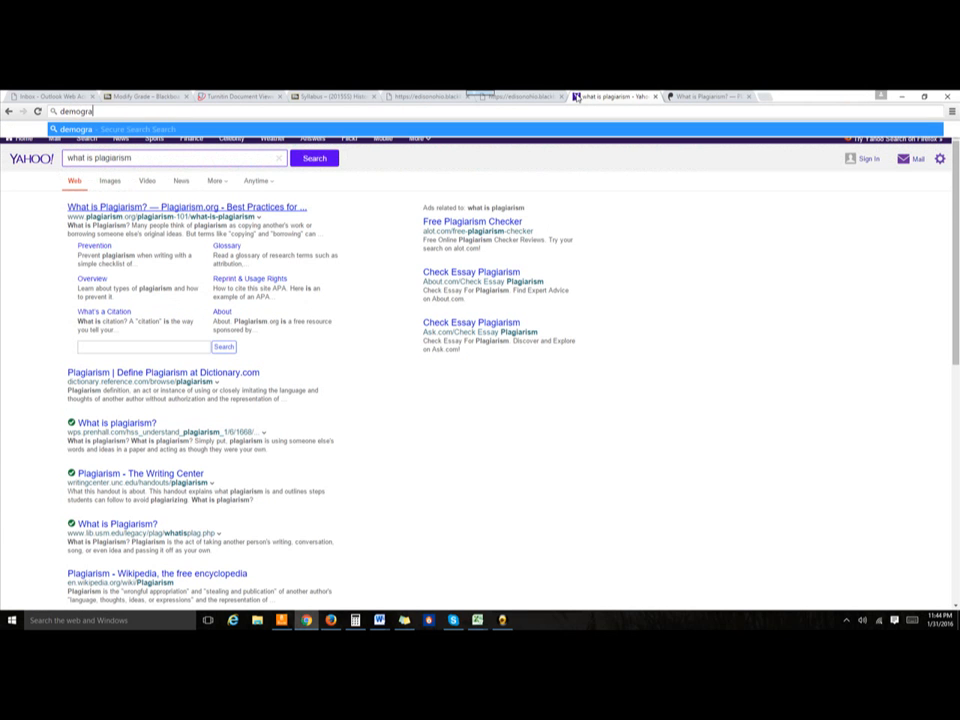
{"action": "type", "text": "phic of Edison Comm"}
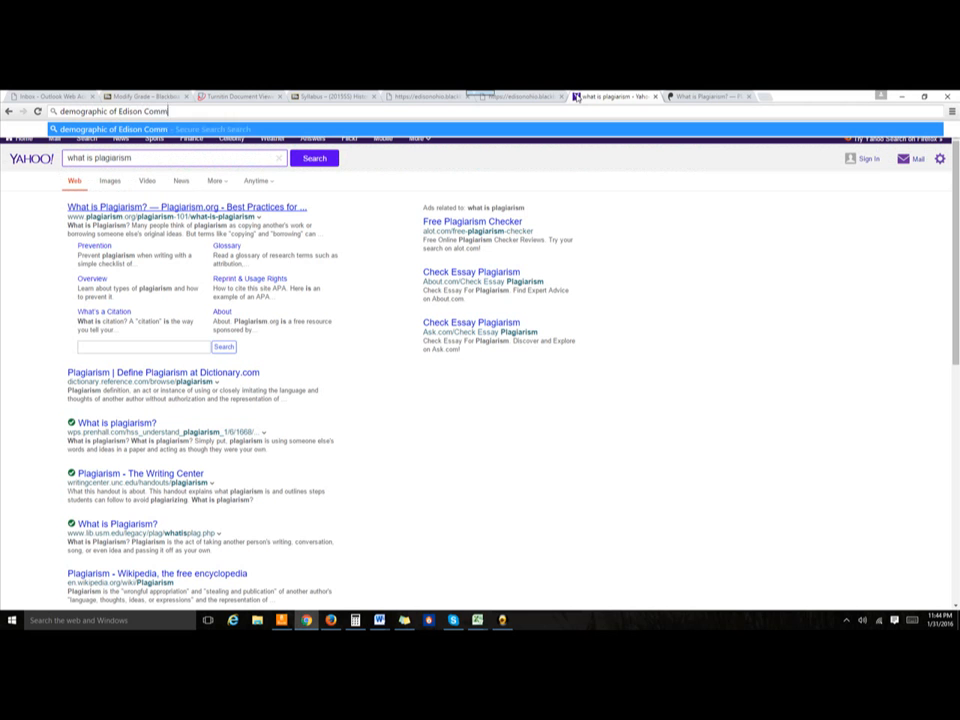
{"action": "type", "text": "unity College"}
{"action": "key", "text": "Return"}
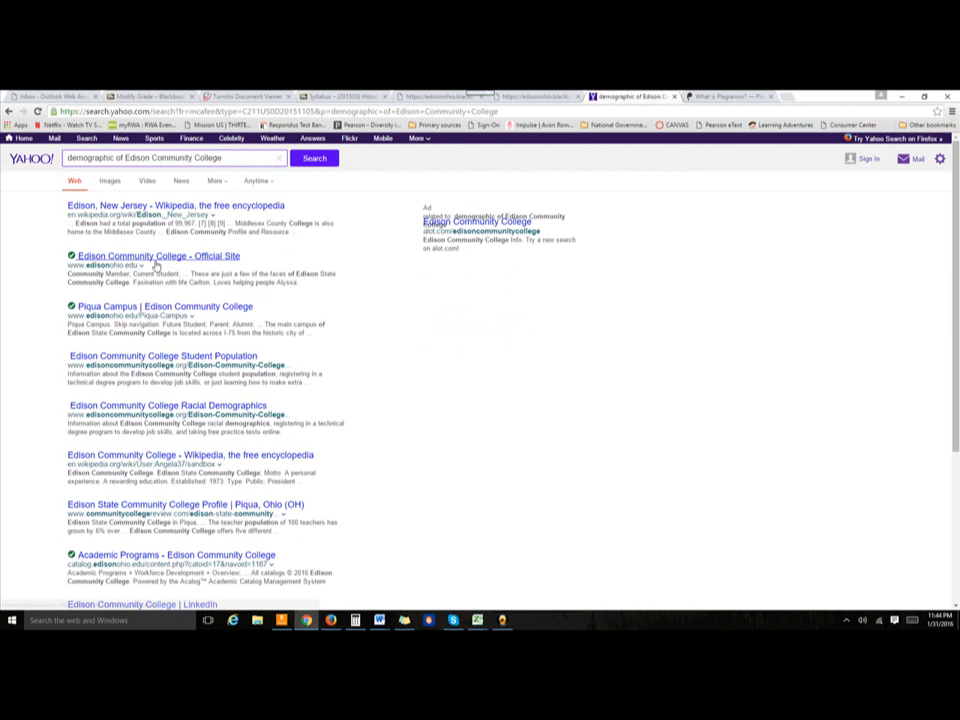
Open the Student Diversity document from the Consumer Information page of Edison's official site and copy its web address.
{"action": "left_click", "coordinate": [155, 260]}
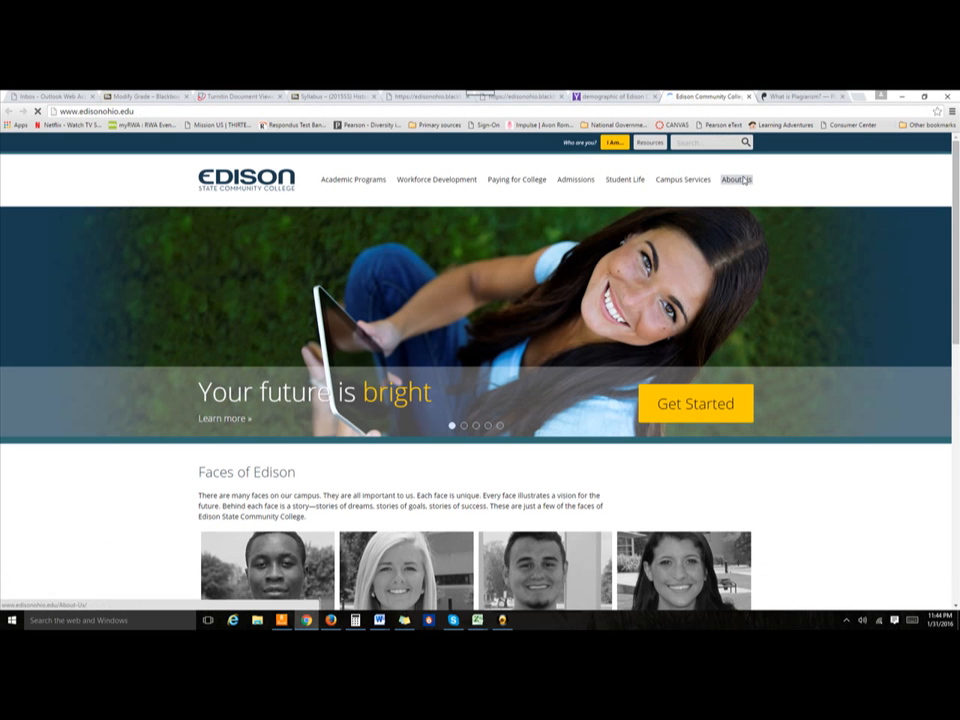
{"action": "mouse_move", "coordinate": [744, 180]}
{"action": "left_click", "coordinate": [266, 262]}
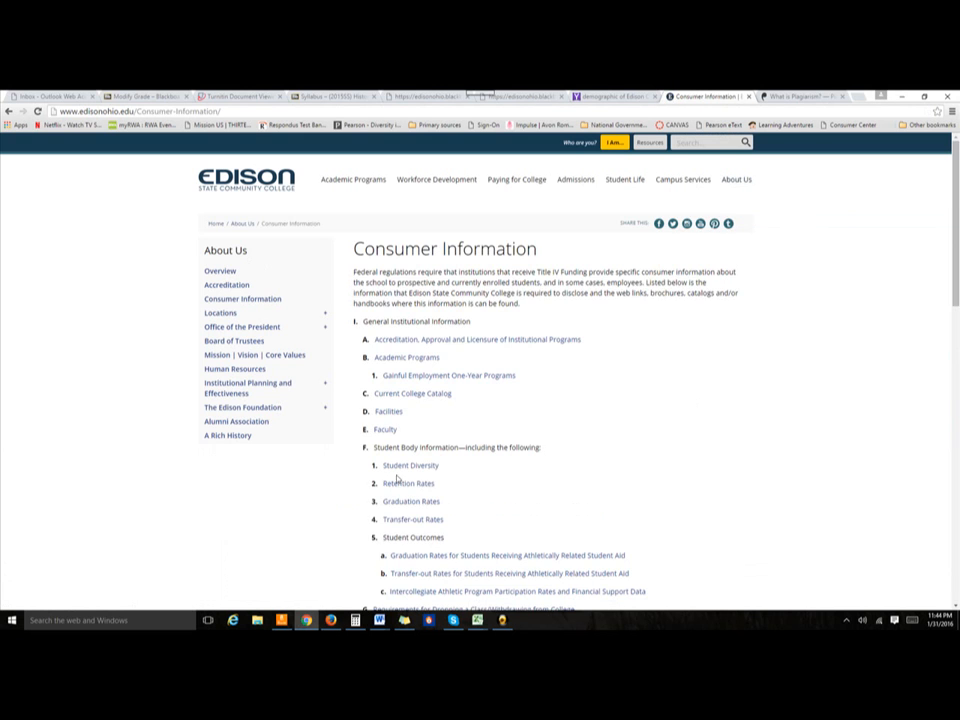
{"action": "left_click", "coordinate": [403, 467]}
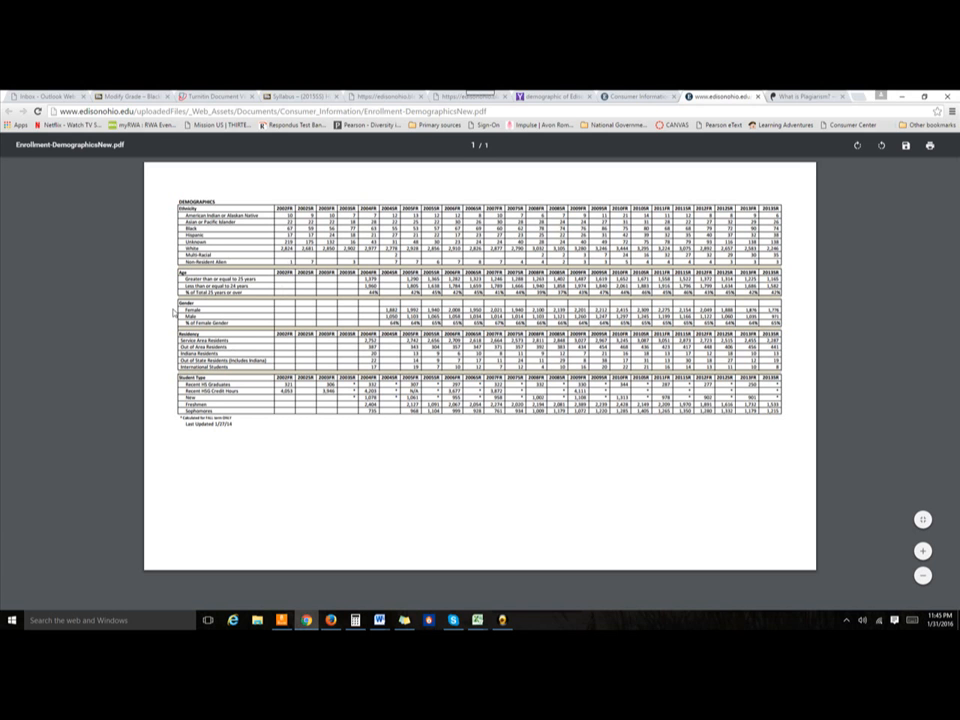
{"action": "left_click", "coordinate": [166, 113]}
{"action": "key", "text": "ctrl+c"}
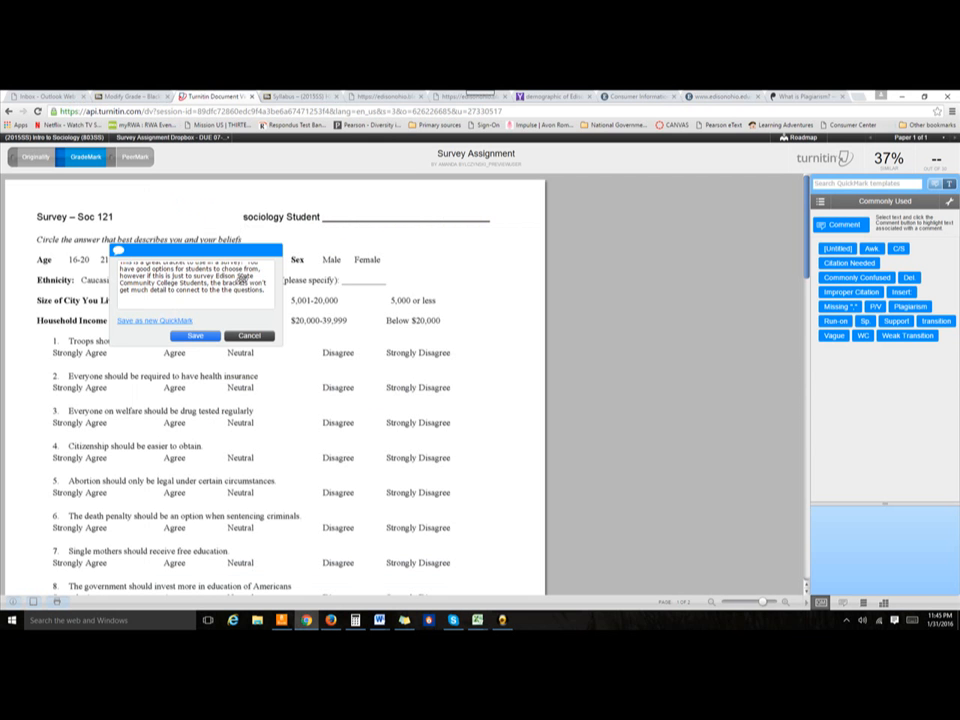
Add "To learn more about the diversity of Edison Students view:" with the copied link as a new paragraph, and save the comment.
{"action": "left_click", "coordinate": [224, 297]}
{"action": "type", "text": "To lea"}
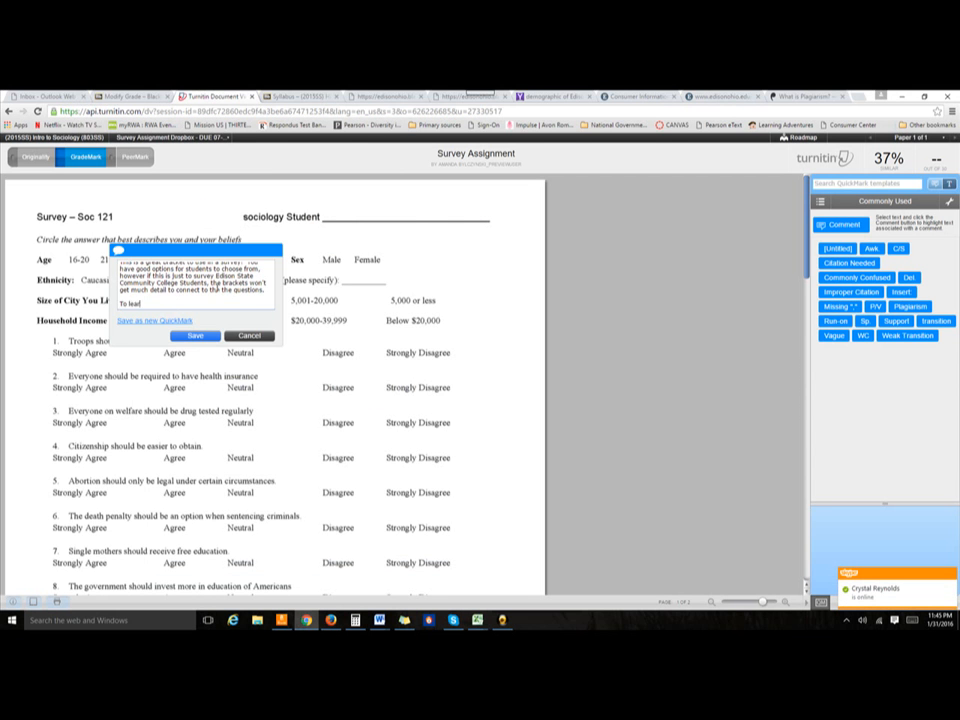
{"action": "type", "text": "rn more about the diversity of Edison Studen"}
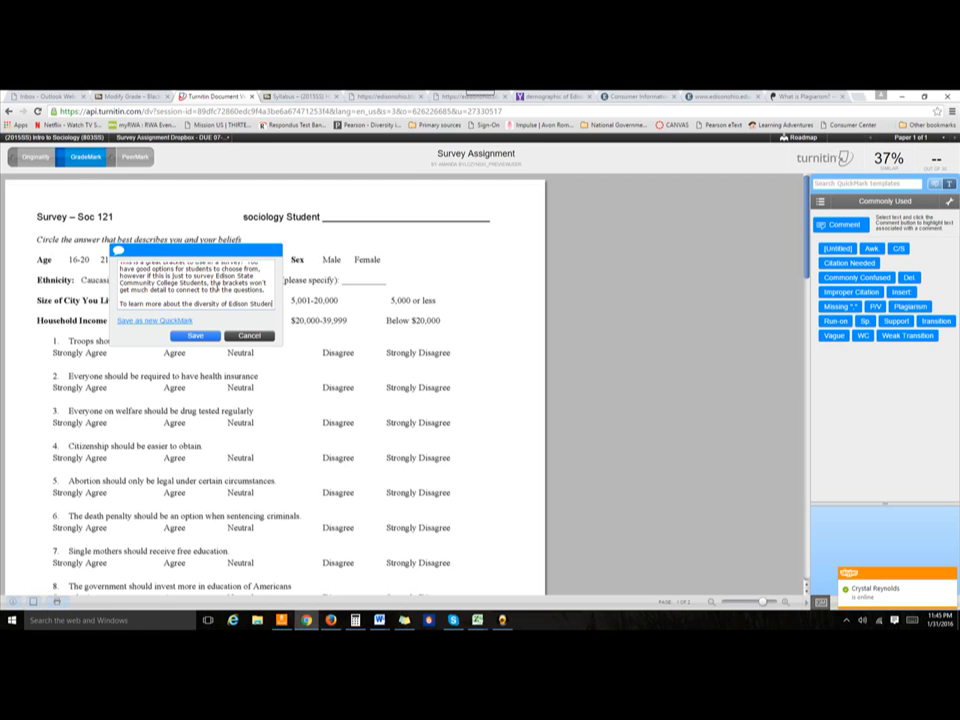
{"action": "type", "text": "ts view:"}
{"action": "key", "text": "ctrl+v"}
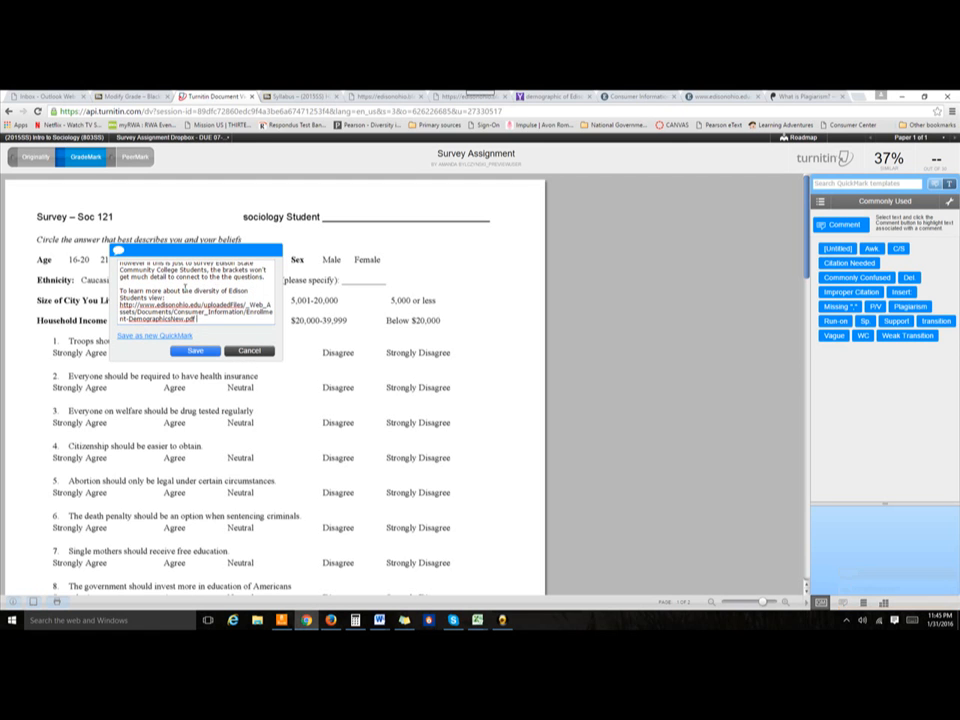
{"action": "left_click", "coordinate": [195, 351]}
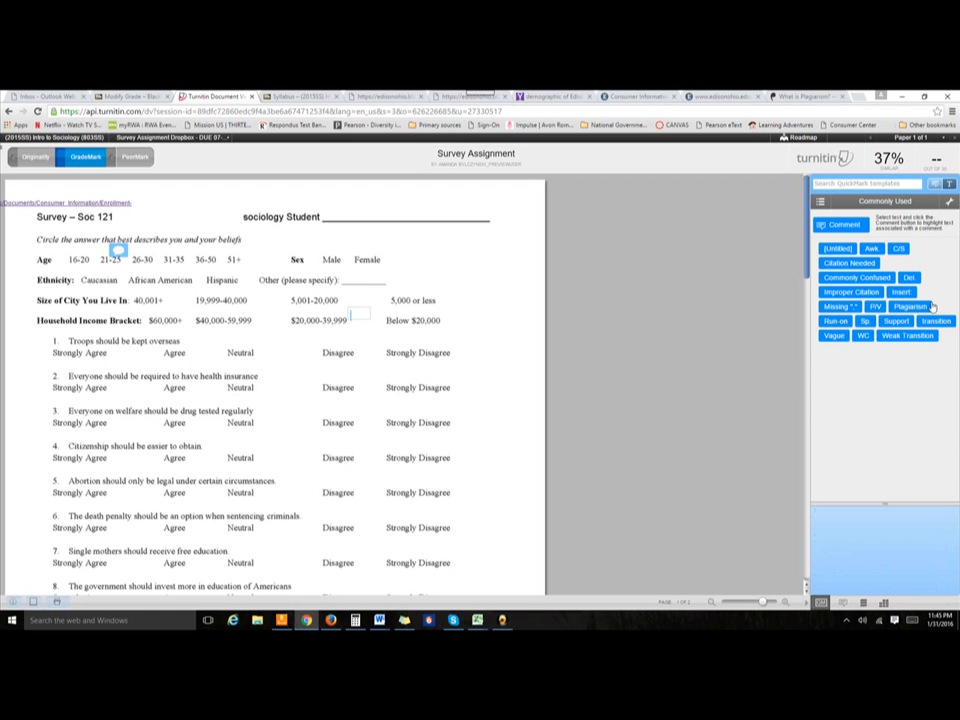
Place the Plagiarism QuickMark just below the "Agree" answer of question 4.
{"action": "mouse_move", "coordinate": [930, 309]}
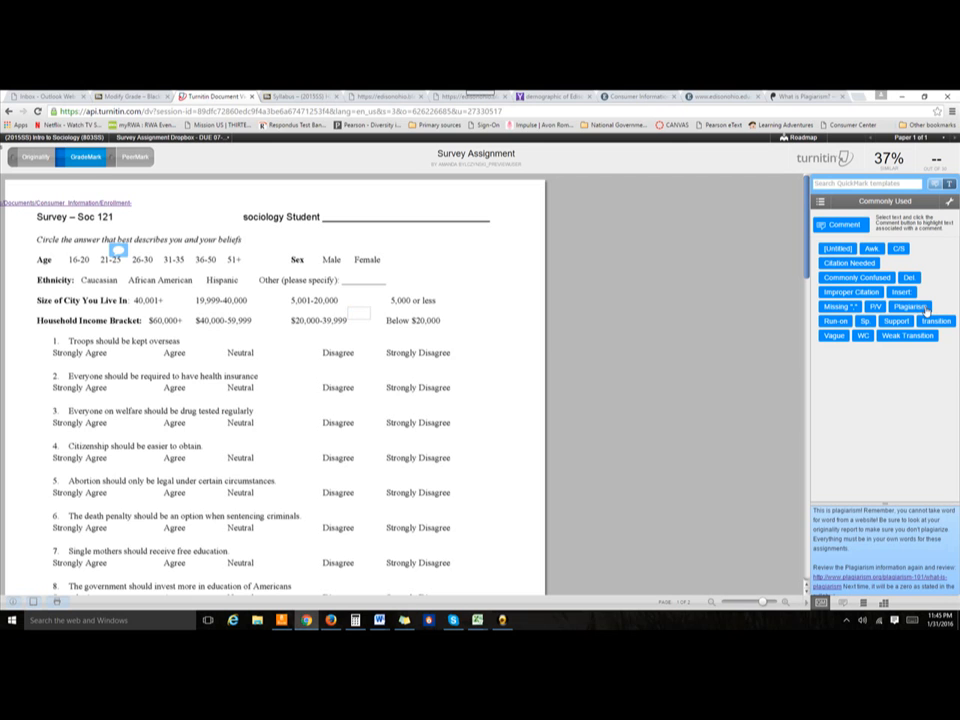
{"action": "left_click_drag", "start_coordinate": [926, 310], "coordinate": [162, 468]}
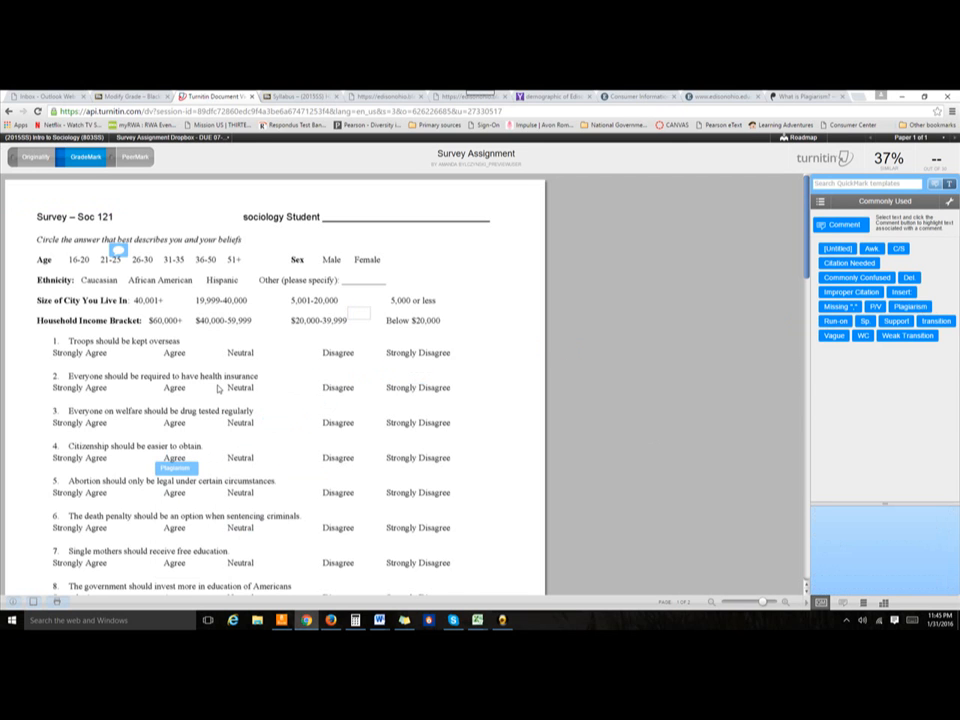
View the note behind the placed Plagiarism mark and place the Vague QuickMark above "free education" in question 7.
{"action": "left_click", "coordinate": [176, 468]}
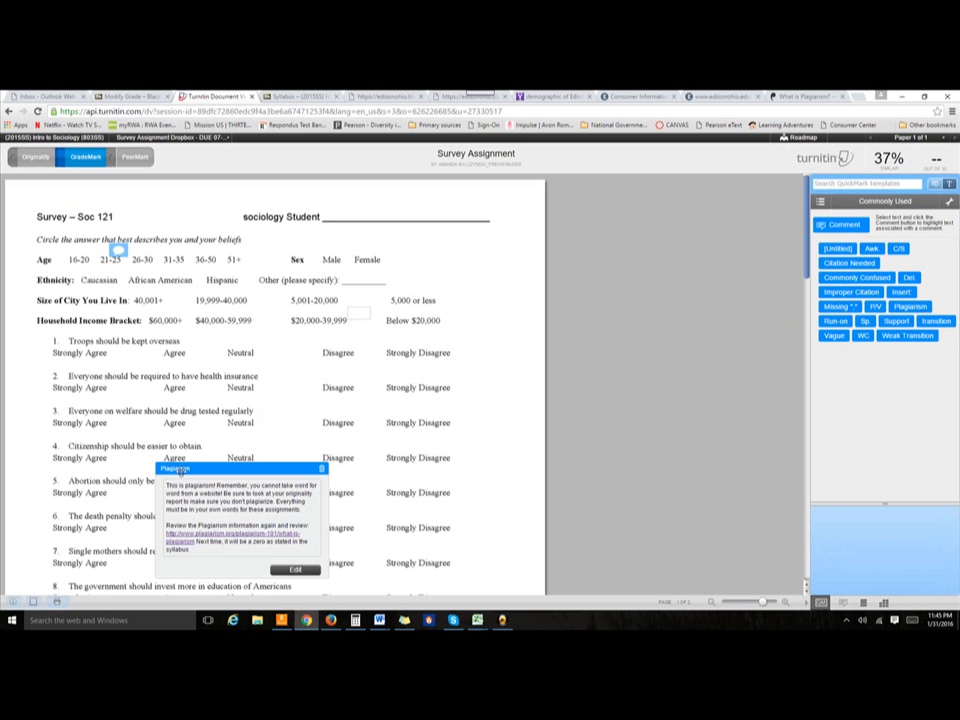
{"action": "mouse_move", "coordinate": [842, 338]}
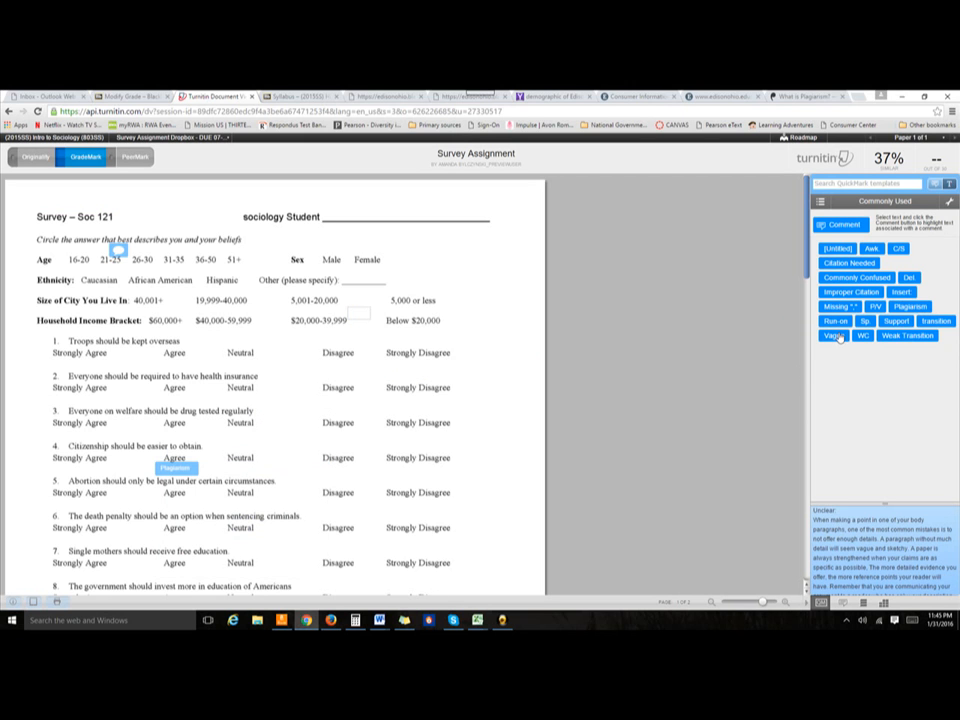
{"action": "left_click_drag", "start_coordinate": [838, 337], "coordinate": [190, 549]}
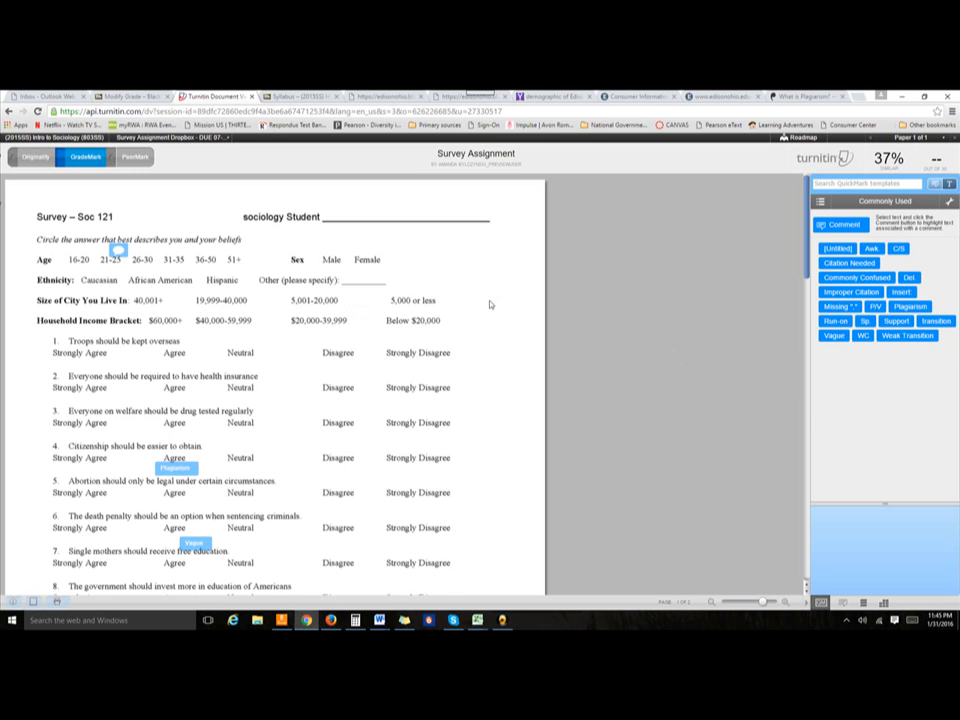
Discard a blank comment and place the Awk QuickMark on the word "Troops" in question 1.
{"action": "left_click", "coordinate": [839, 226]}
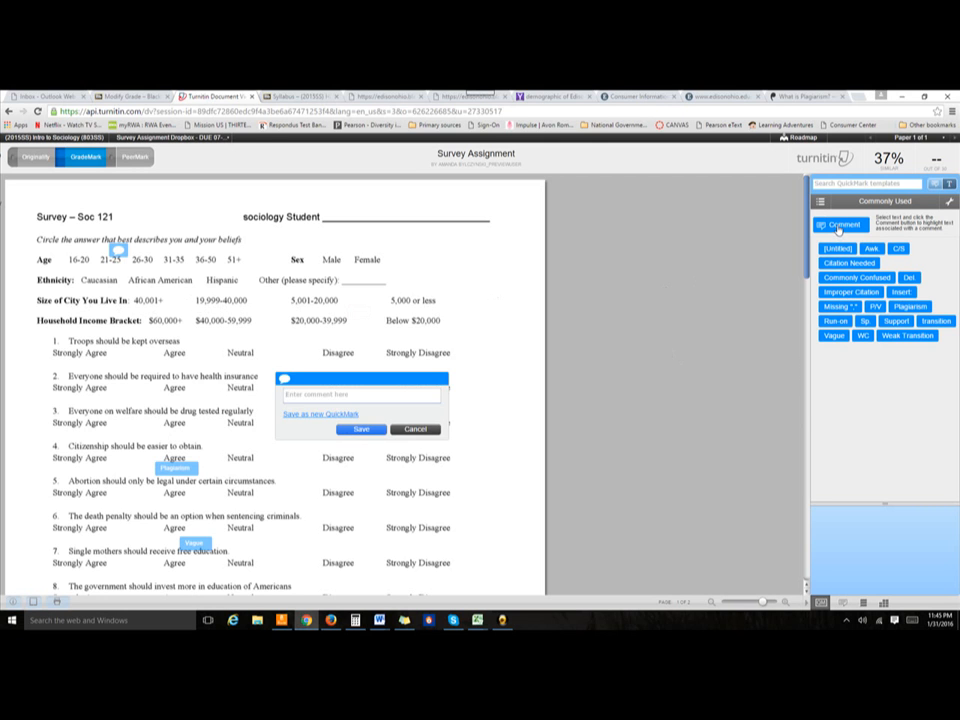
{"action": "left_click", "coordinate": [413, 429]}
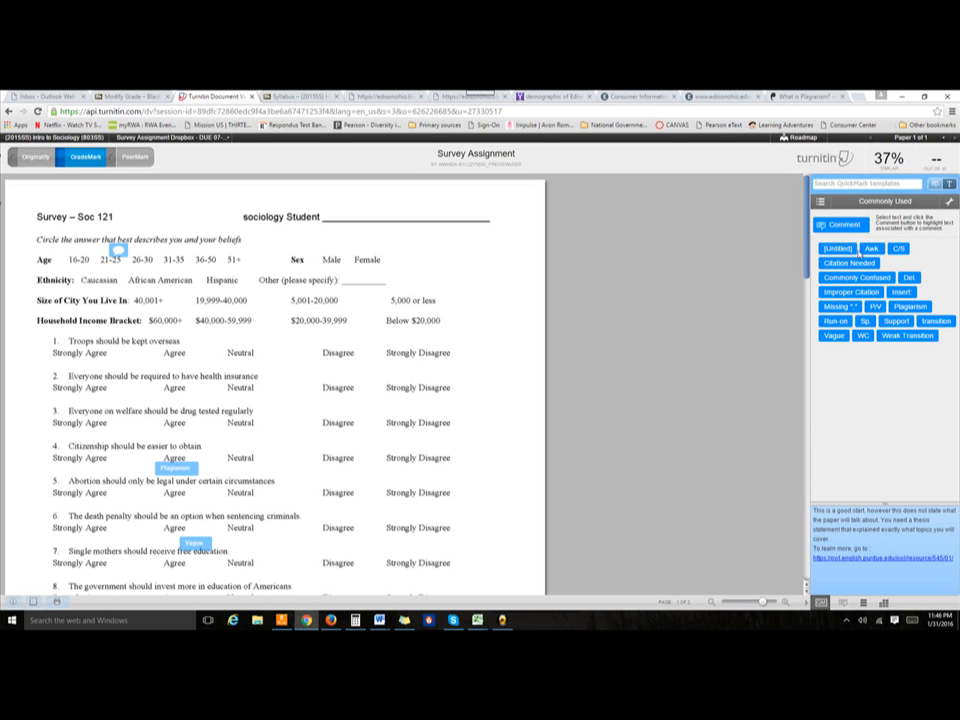
{"action": "mouse_move", "coordinate": [867, 254]}
{"action": "left_click_drag", "start_coordinate": [867, 254], "coordinate": [86, 338]}
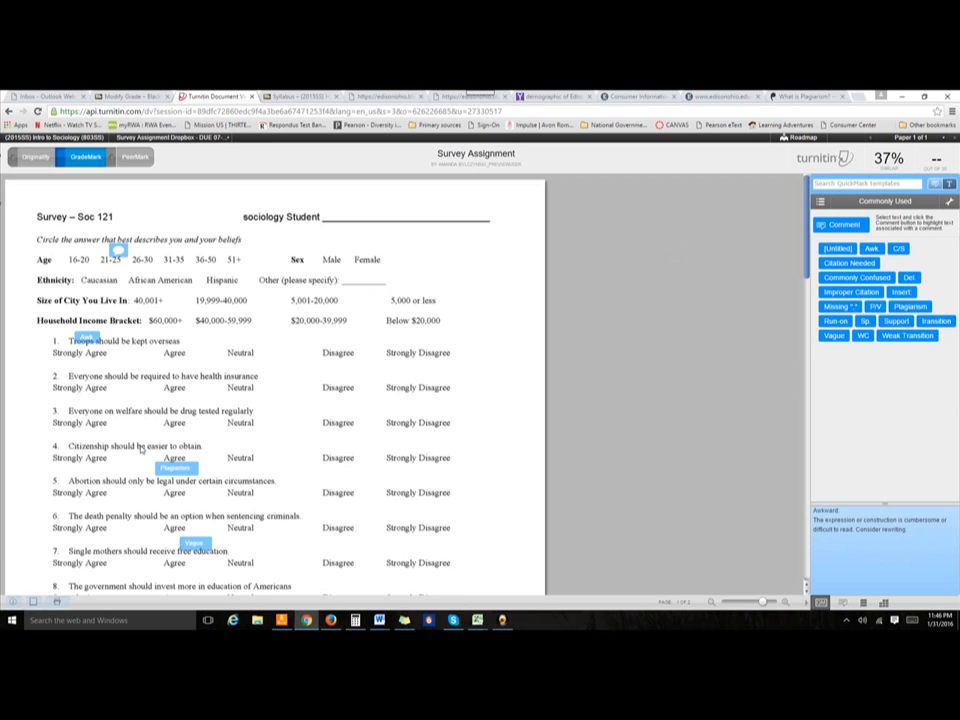
{"action": "left_click", "coordinate": [88, 338]}
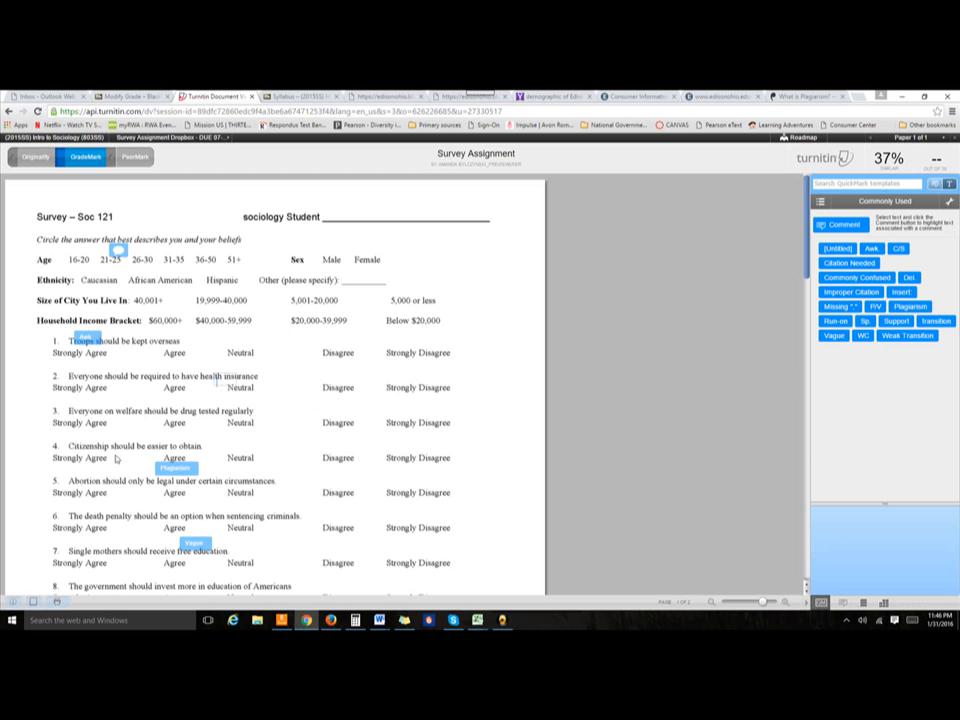
Save the age-bracket comment as a Commonly Used QuickMark titled "Survey Demographics" and place it again below the Ethnicity row's "Other" blank.
{"action": "left_click", "coordinate": [119, 251]}
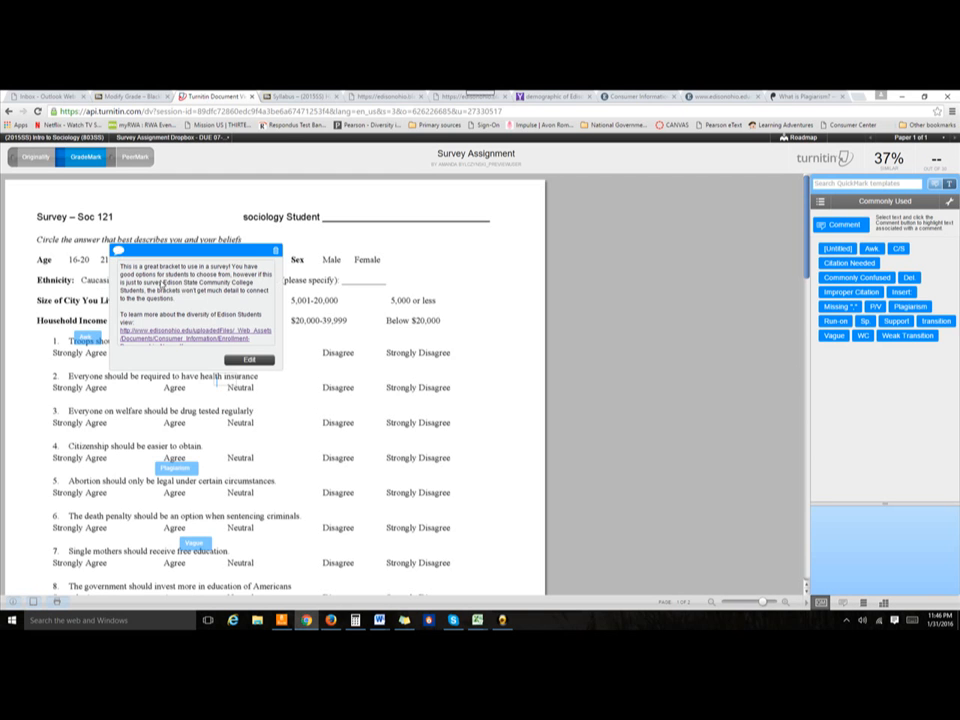
{"action": "left_click", "coordinate": [248, 359]}
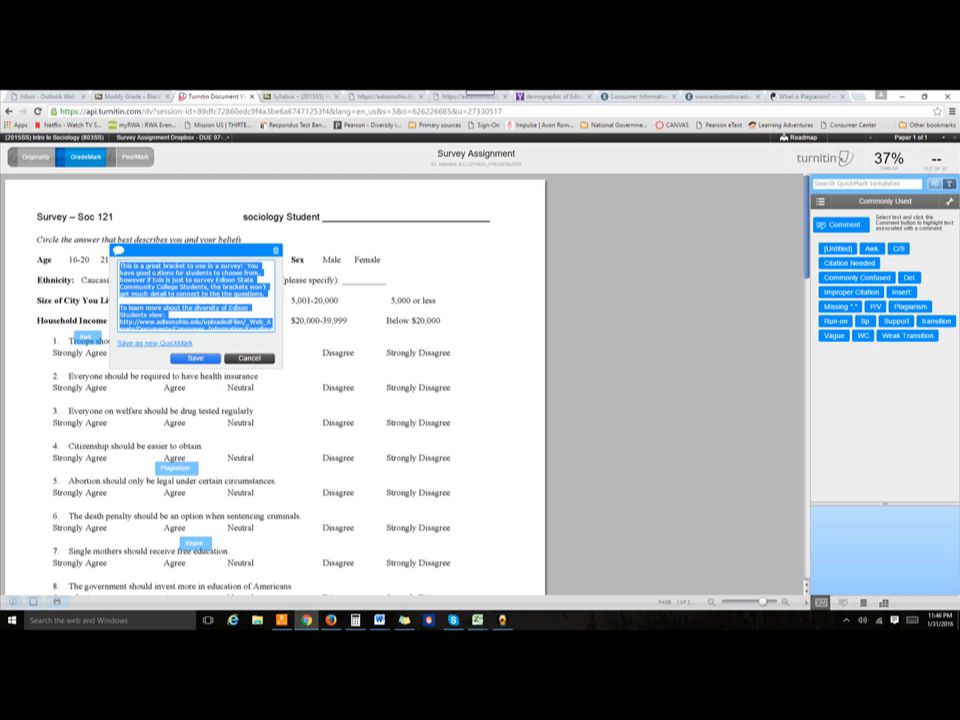
{"action": "left_click", "coordinate": [154, 280]}
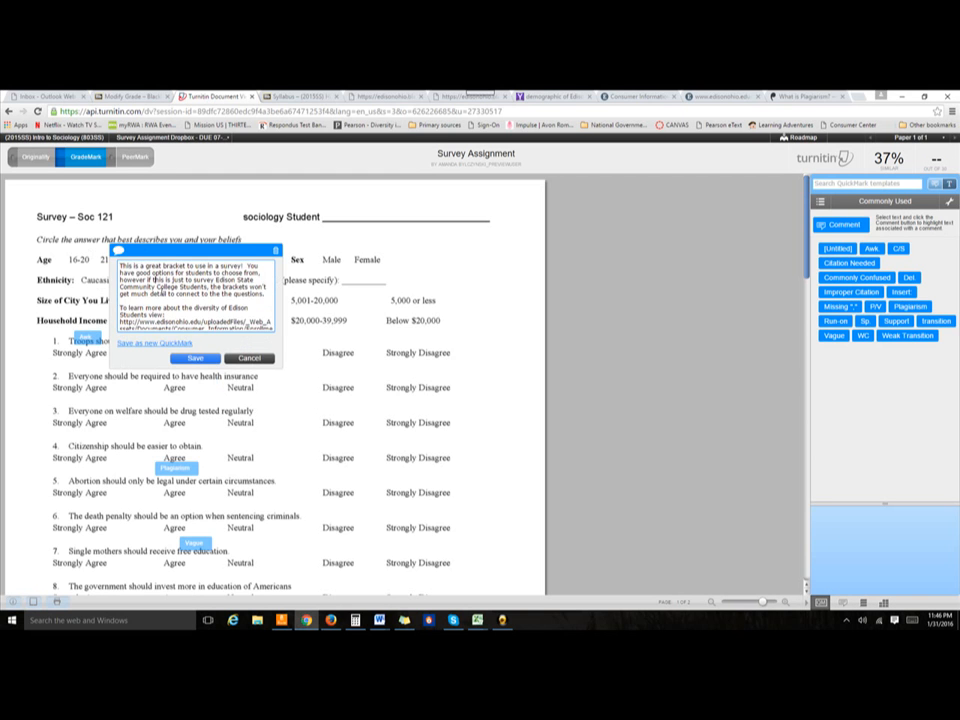
{"action": "left_click", "coordinate": [156, 344]}
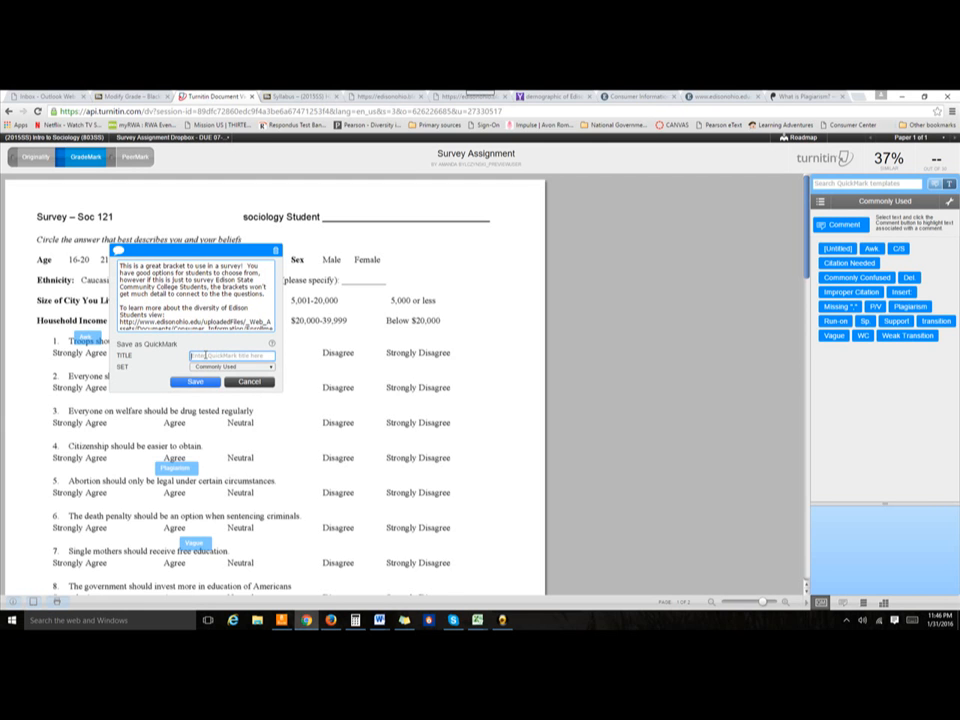
{"action": "type", "text": "Soc"}
{"action": "left_click", "coordinate": [198, 382]}
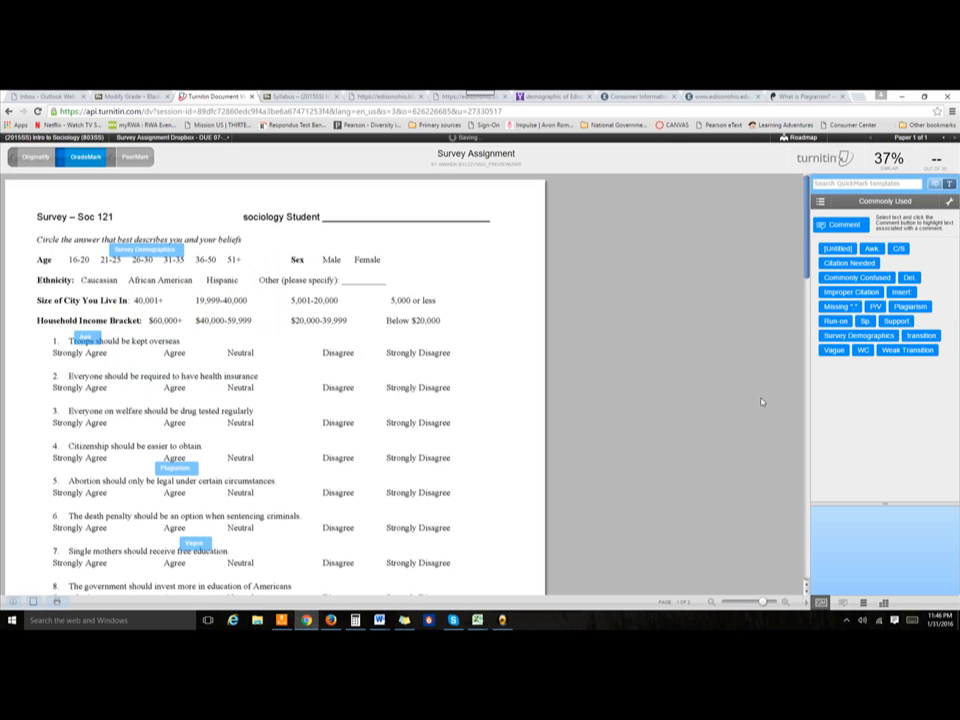
{"action": "mouse_move", "coordinate": [888, 342]}
{"action": "left_click_drag", "start_coordinate": [888, 342], "coordinate": [343, 298]}
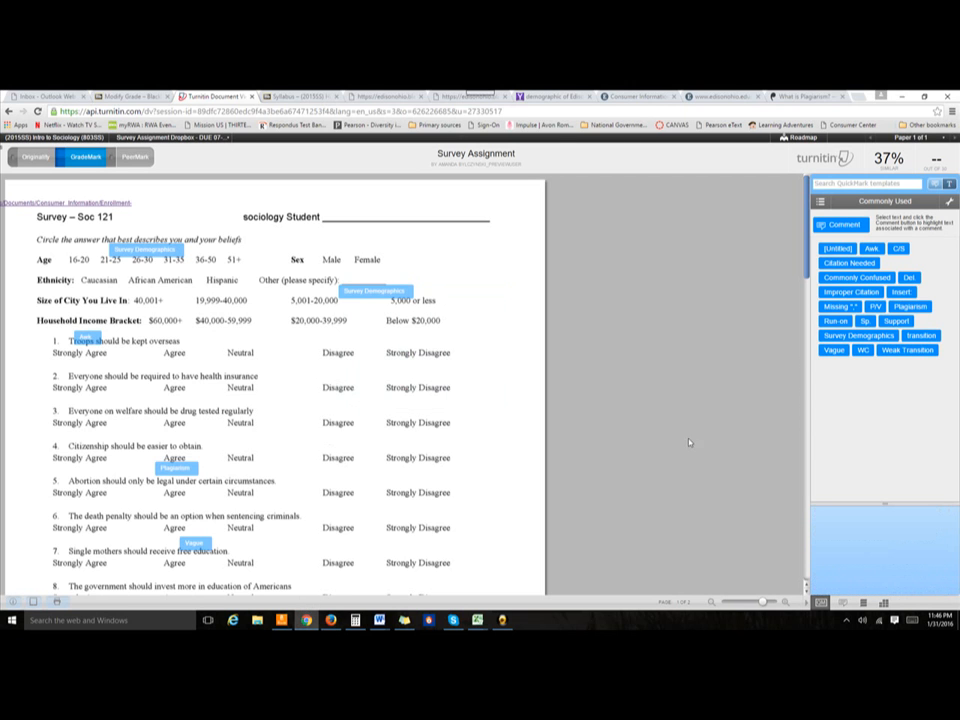
Add the general text comment "Hello you fool I love you... come join the joyride" to the paper and save it.
{"action": "left_click", "coordinate": [843, 603]}
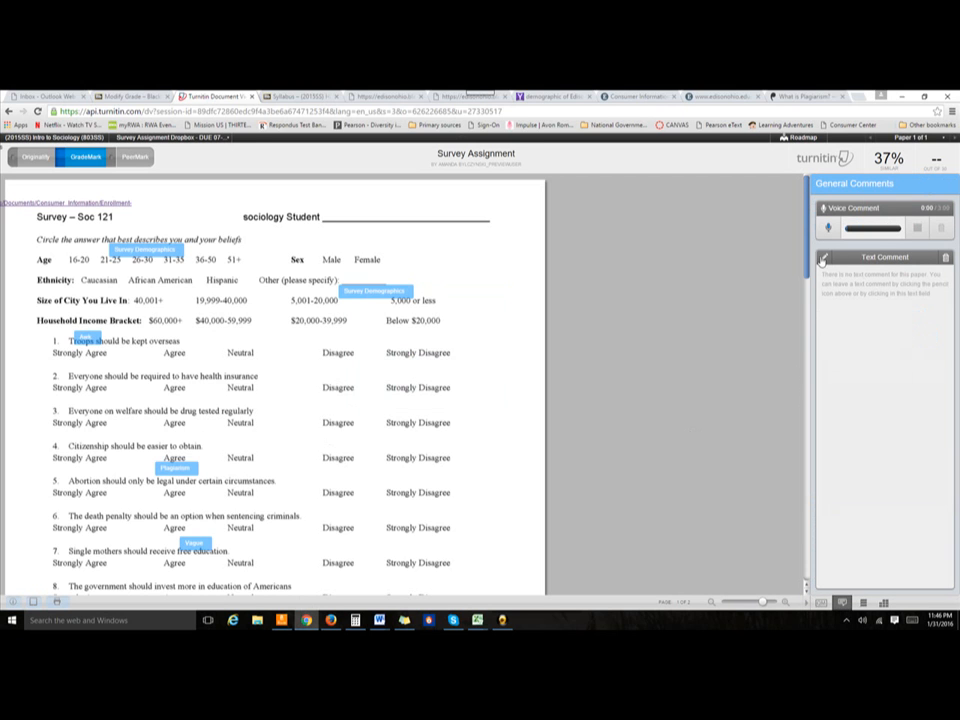
{"action": "left_click", "coordinate": [823, 270]}
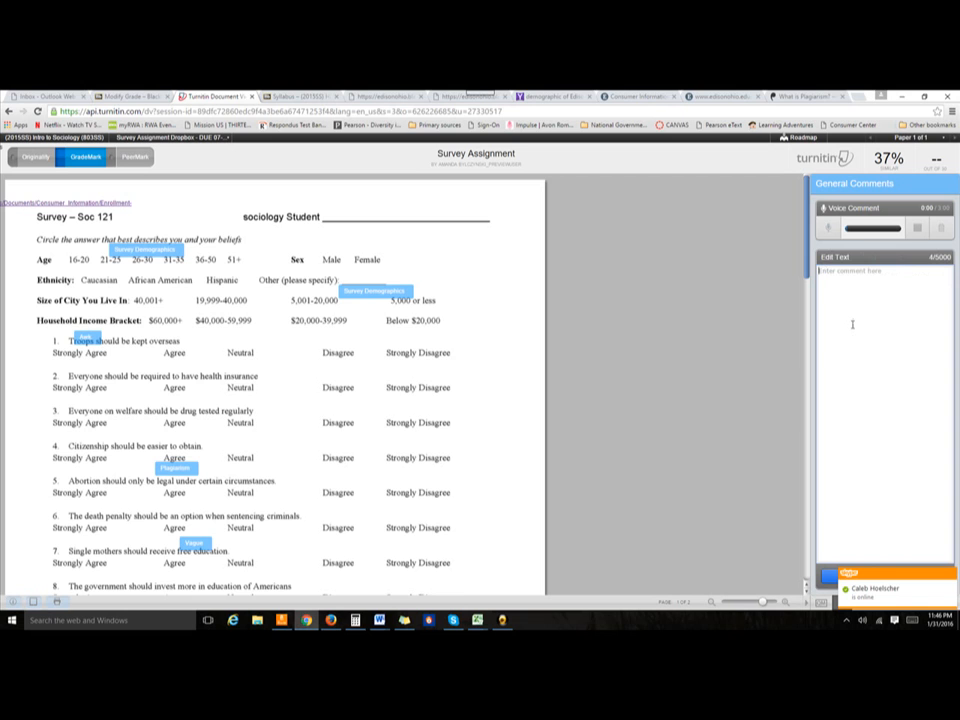
{"action": "type", "text": "Hello you fool I love you... come join the joyride"}
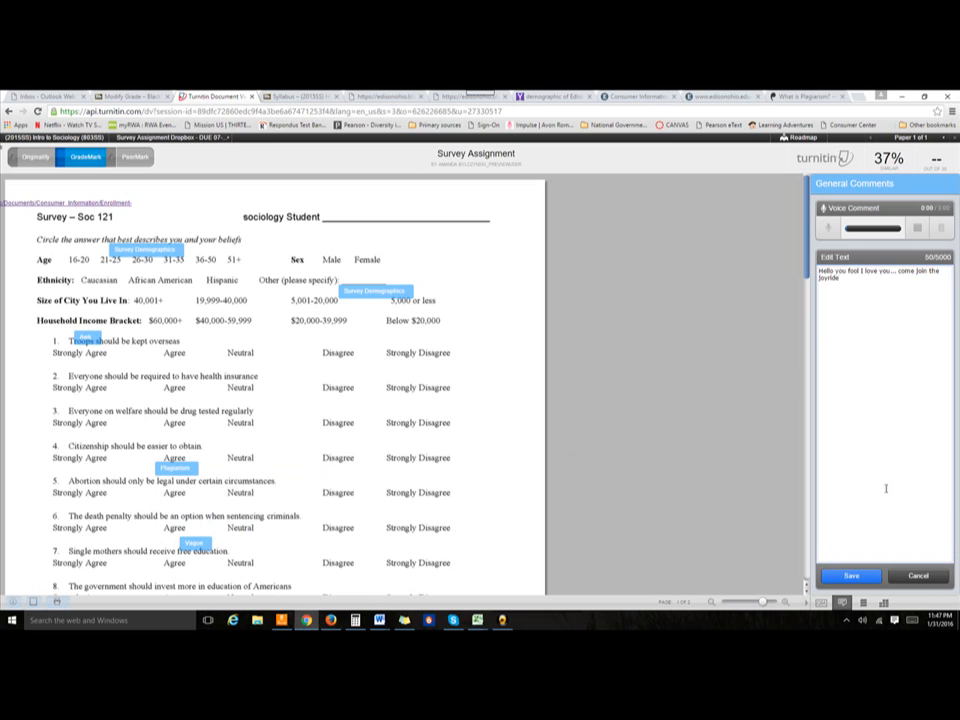
{"action": "left_click", "coordinate": [848, 576]}
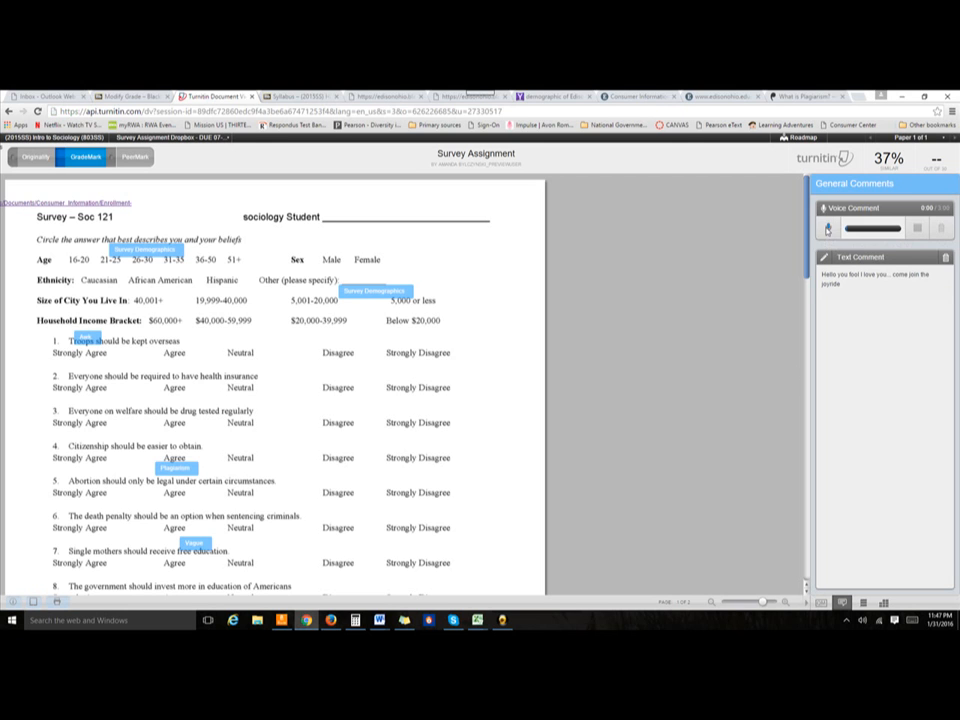
Allow Turnitin to access the microphone and record a voice comment of about 8 seconds for the paper.
{"action": "left_click", "coordinate": [827, 231]}
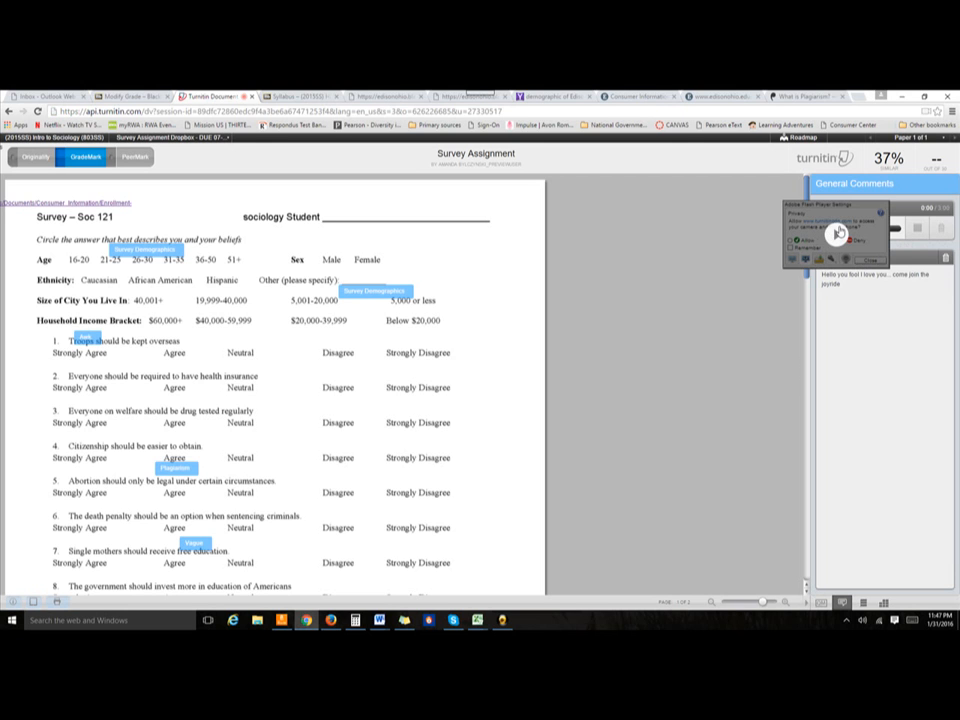
{"action": "left_click", "coordinate": [833, 238]}
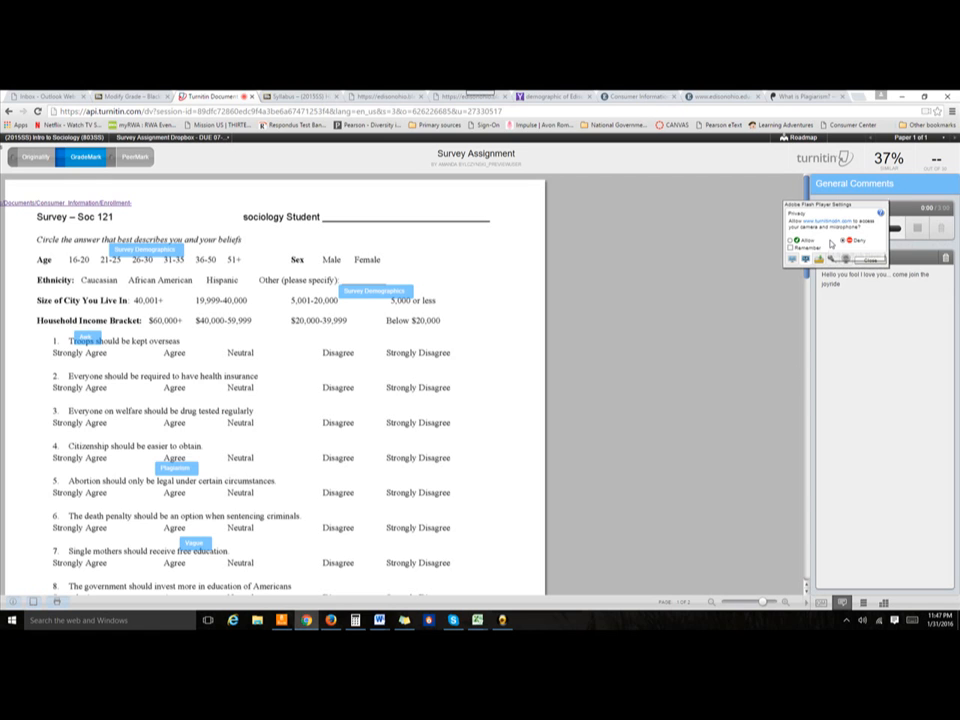
{"action": "left_click", "coordinate": [790, 241]}
{"action": "left_click", "coordinate": [869, 261]}
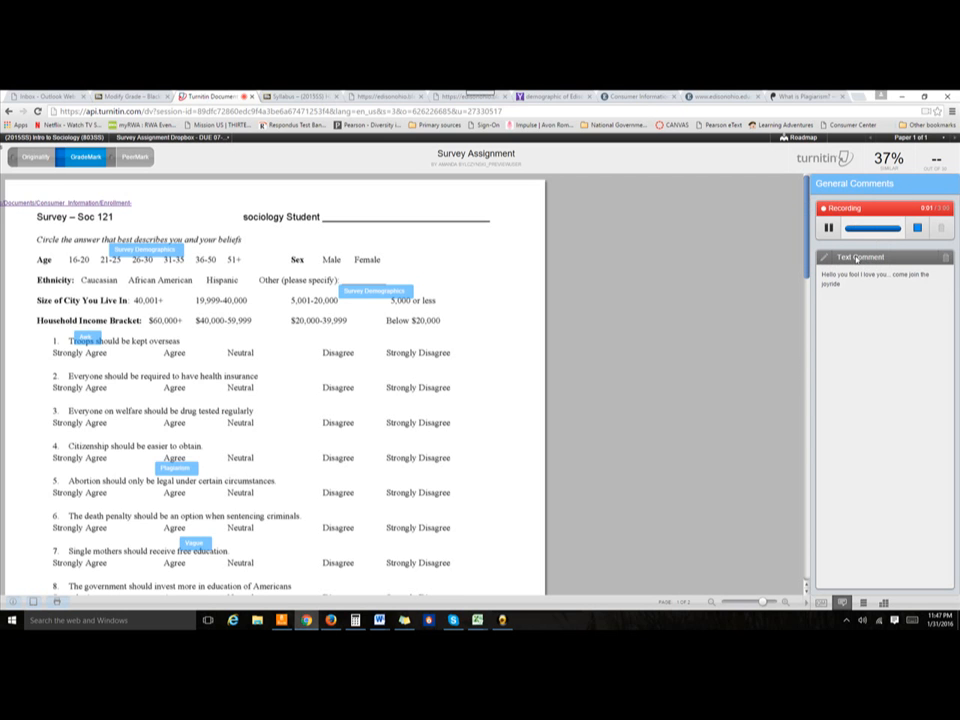
{"action": "left_click", "coordinate": [917, 228]}
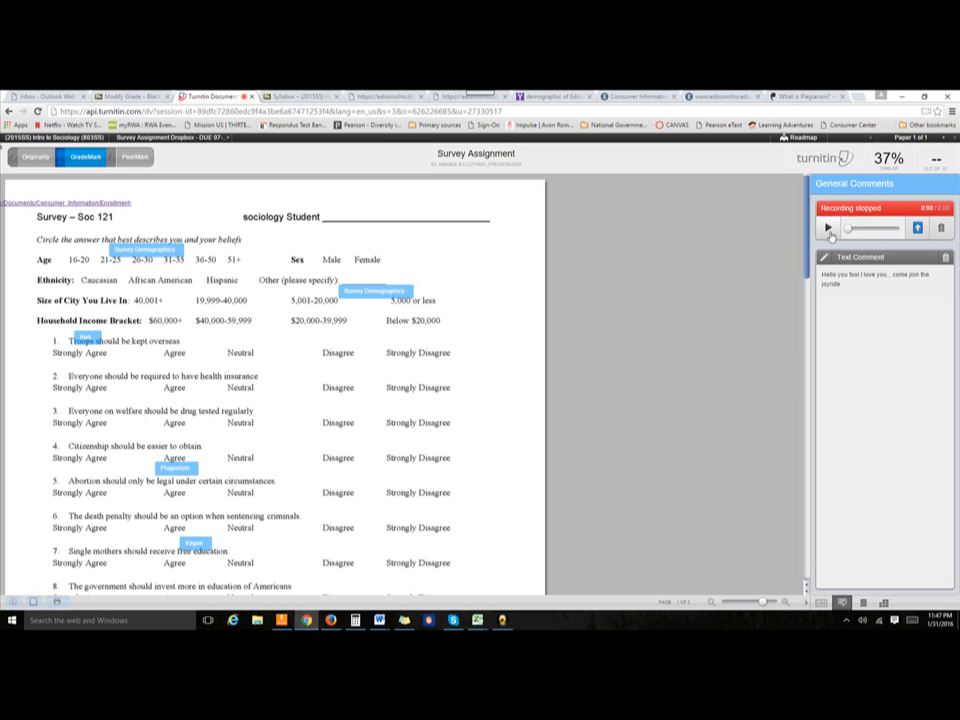
Play back the recorded voice comment and save it to the paper.
{"action": "left_click", "coordinate": [828, 229]}
{"action": "left_click", "coordinate": [829, 229]}
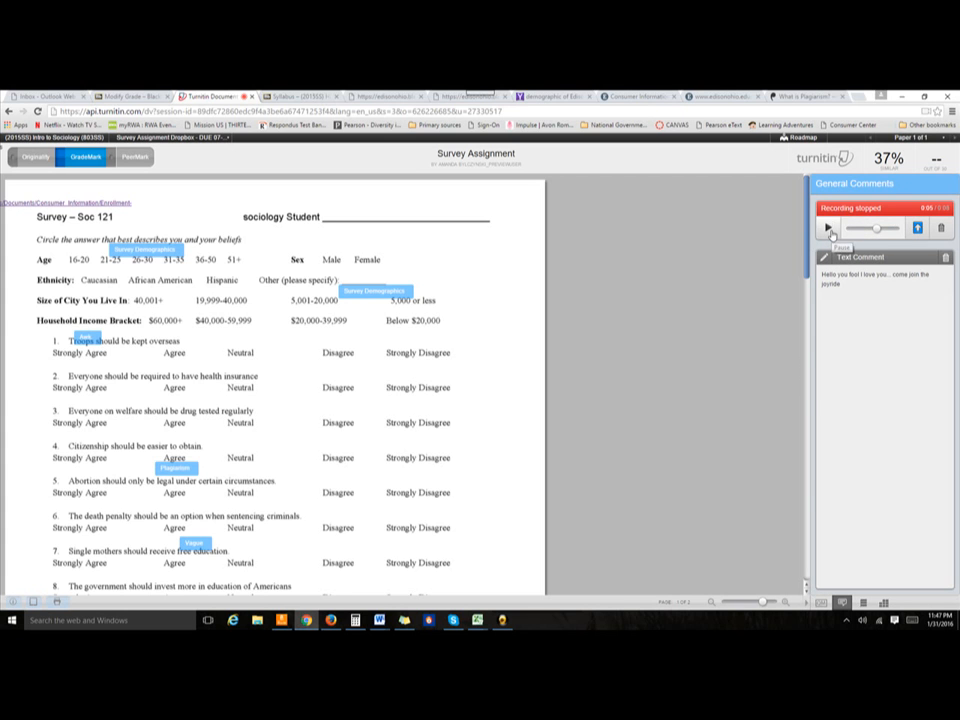
{"action": "left_click", "coordinate": [918, 229]}
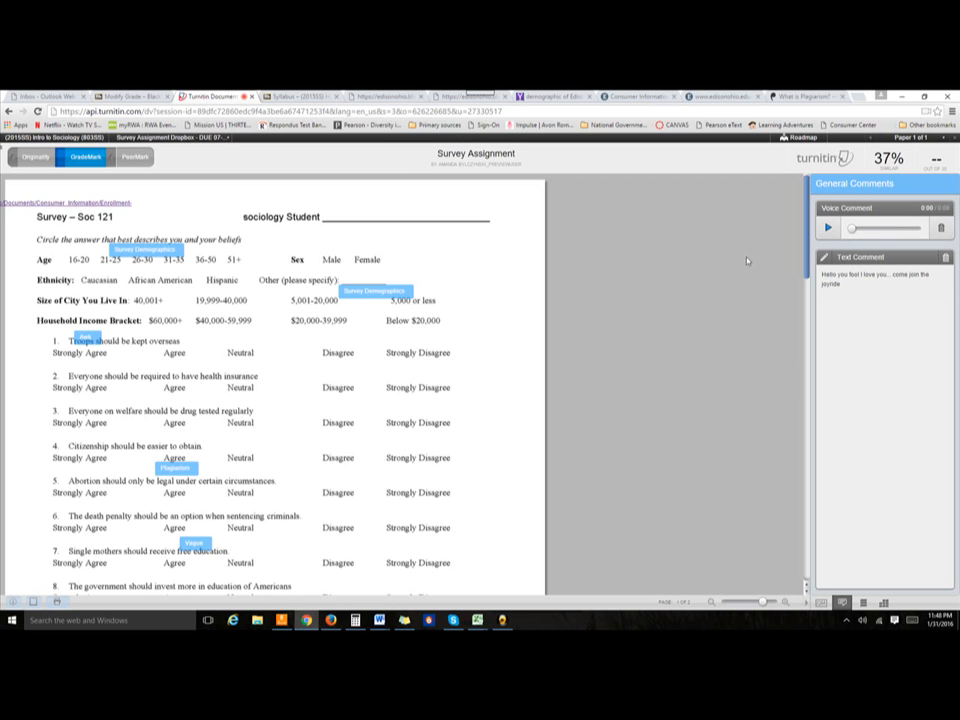
Review the saved rubrics in the rubric manager and attach the Persuasive Paper Rubric to this assignment.
{"action": "left_click", "coordinate": [883, 601]}
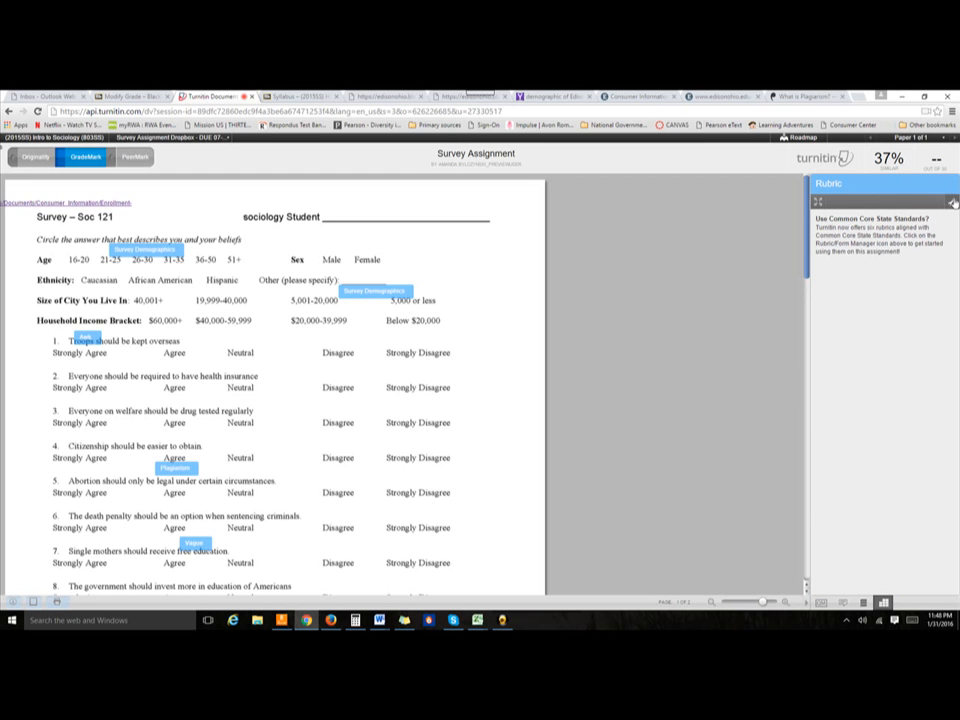
{"action": "left_click", "coordinate": [952, 202]}
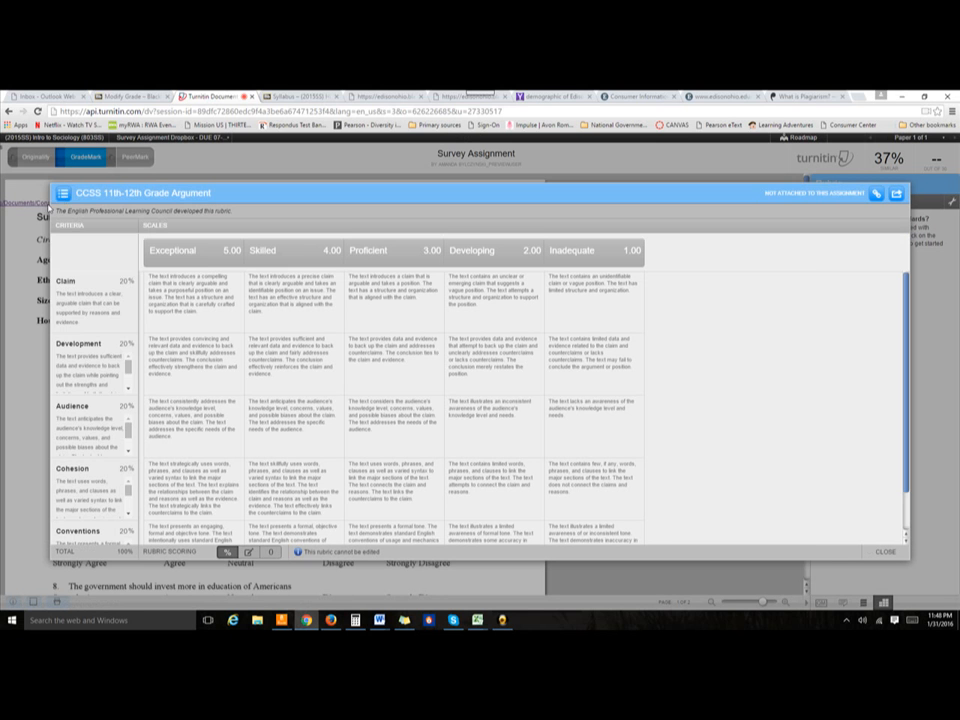
{"action": "left_click", "coordinate": [62, 193]}
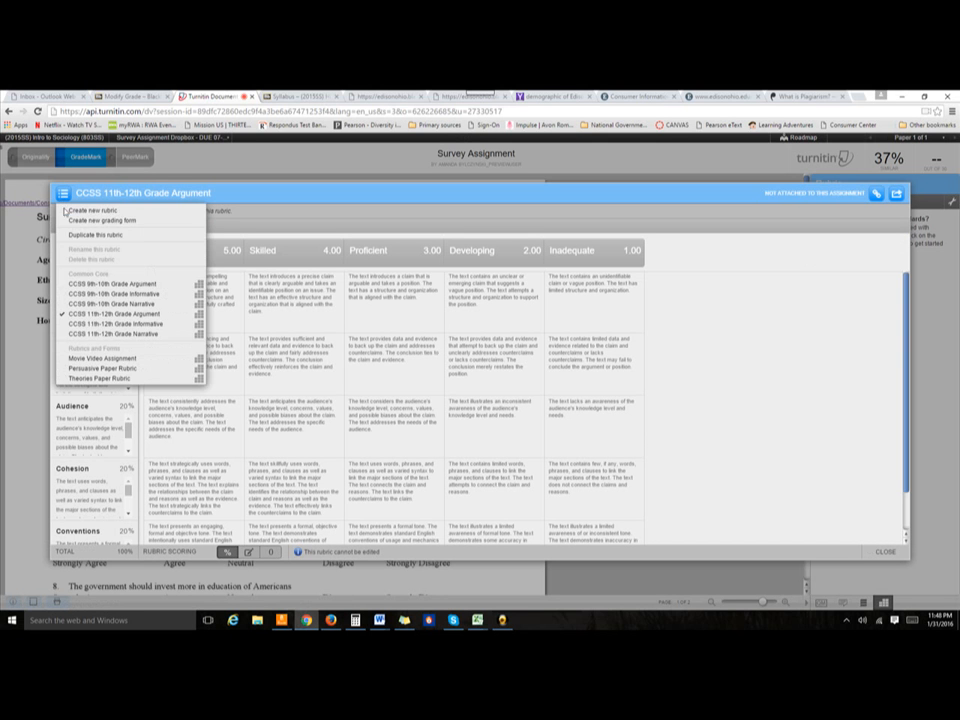
{"action": "left_click", "coordinate": [104, 369]}
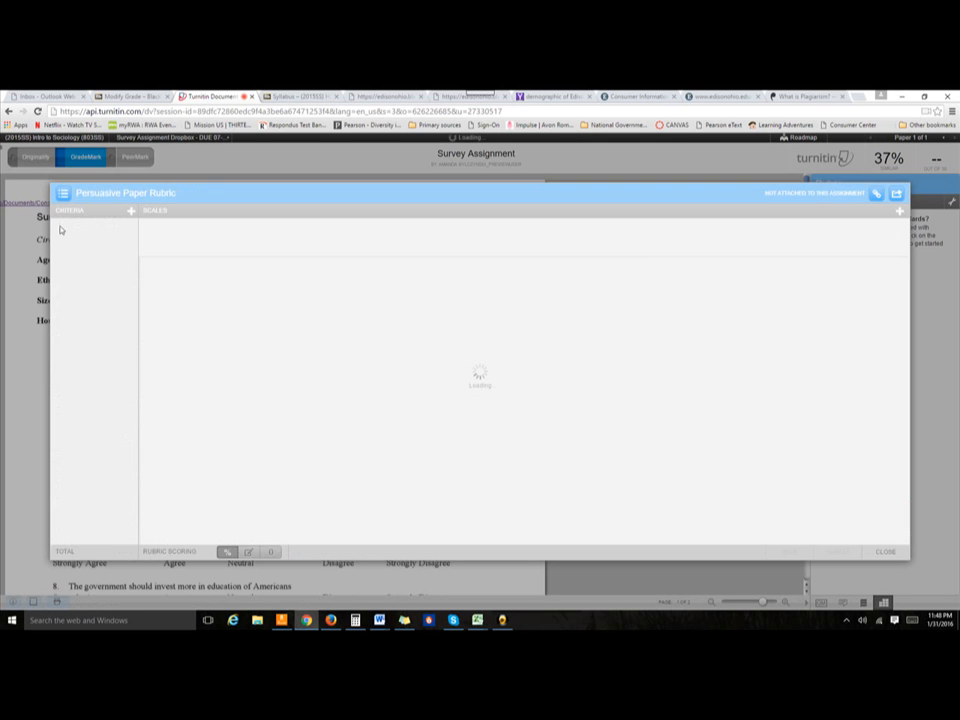
{"action": "left_click", "coordinate": [62, 193]}
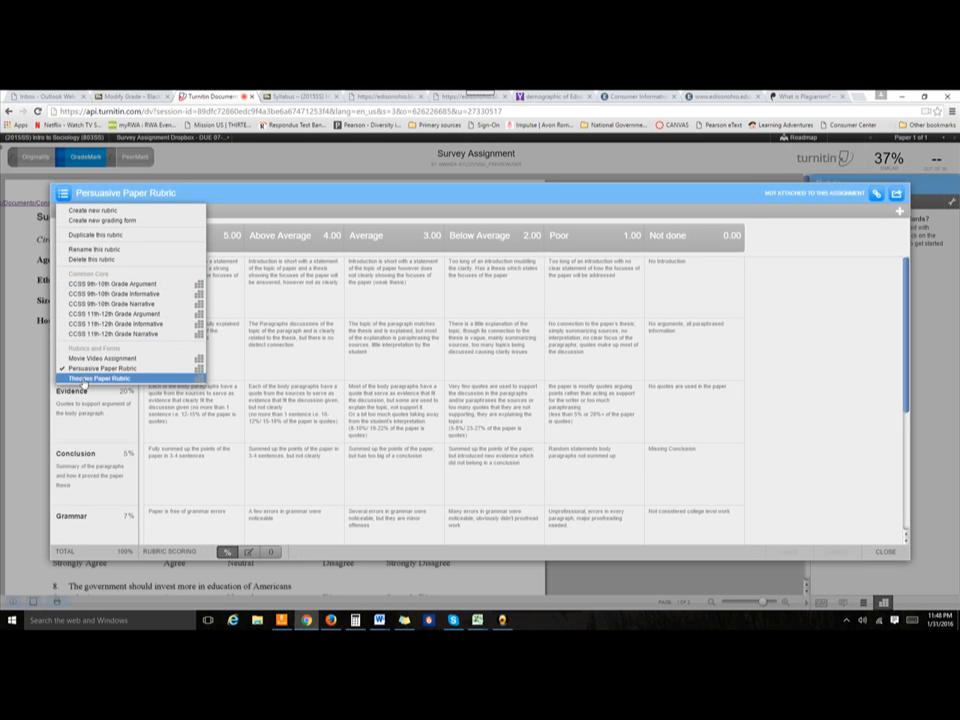
{"action": "left_click", "coordinate": [100, 358]}
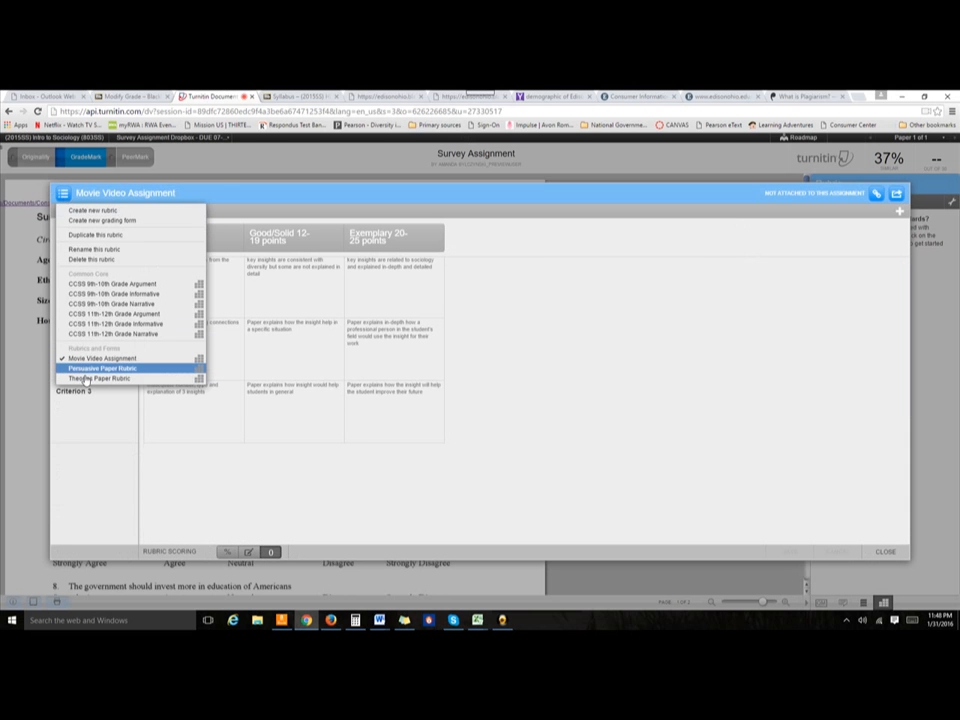
{"action": "left_click", "coordinate": [85, 371]}
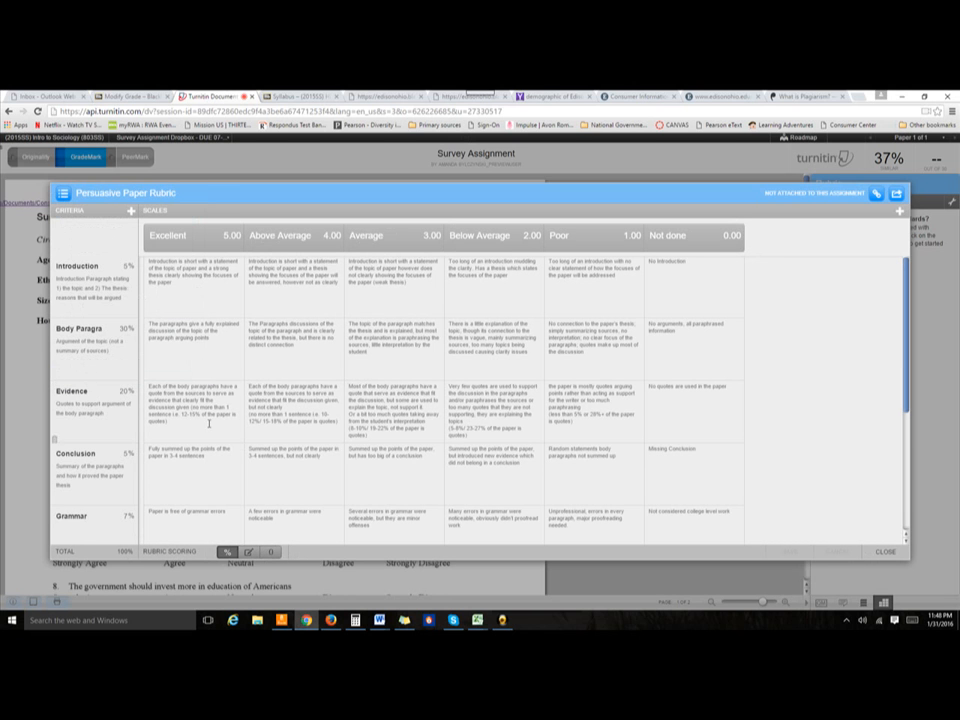
{"action": "left_click", "coordinate": [875, 194]}
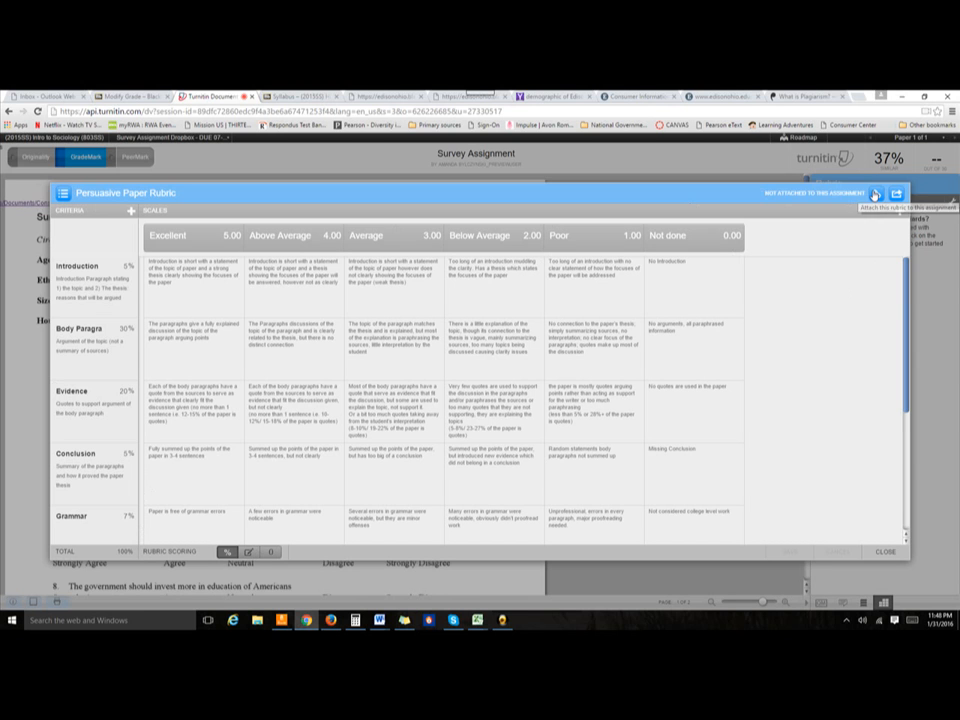
{"action": "left_click", "coordinate": [888, 553]}
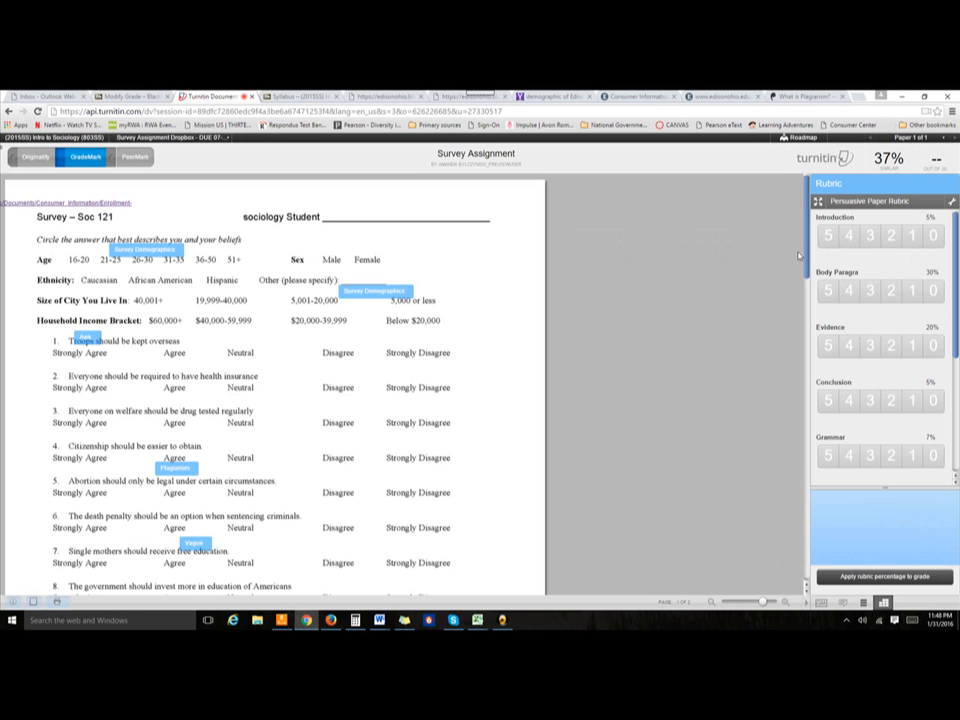
Score Introduction, Body Paragra, Evidence and Conclusion 5 each and Grammar 2 in the Persuasive Paper Rubric.
{"action": "left_click", "coordinate": [827, 236]}
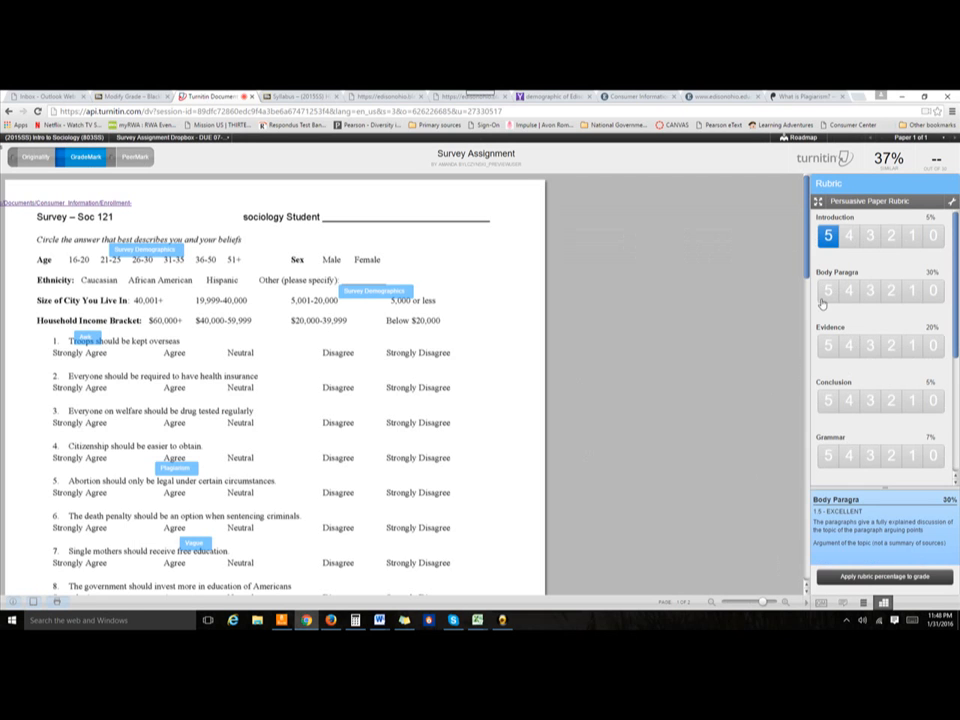
{"action": "left_click", "coordinate": [827, 290]}
{"action": "left_click", "coordinate": [828, 346]}
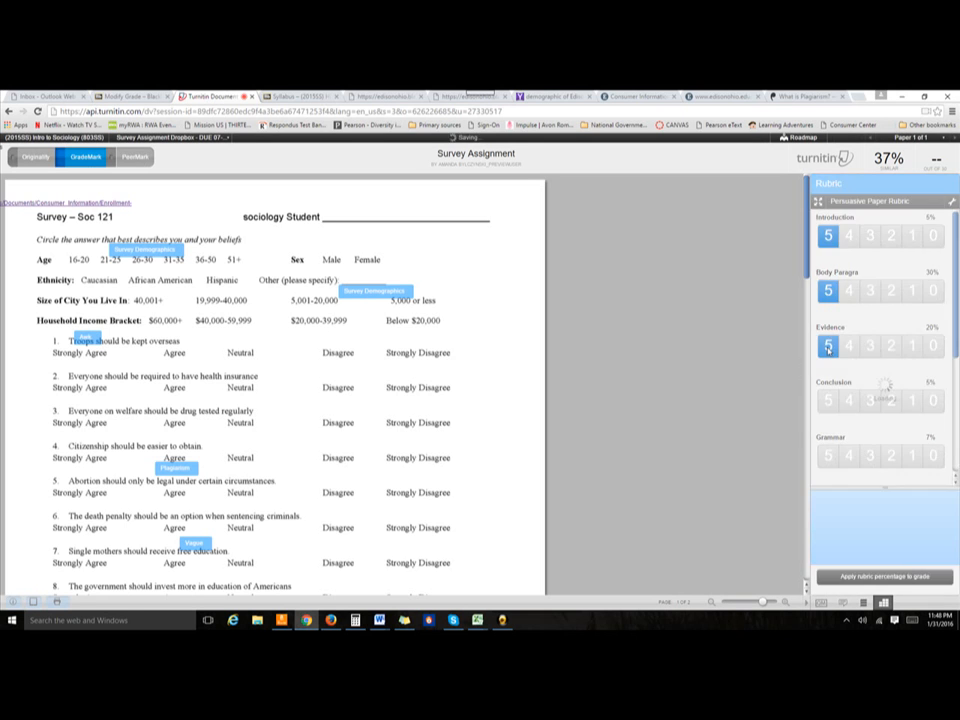
{"action": "left_click", "coordinate": [827, 400]}
{"action": "left_click", "coordinate": [892, 456]}
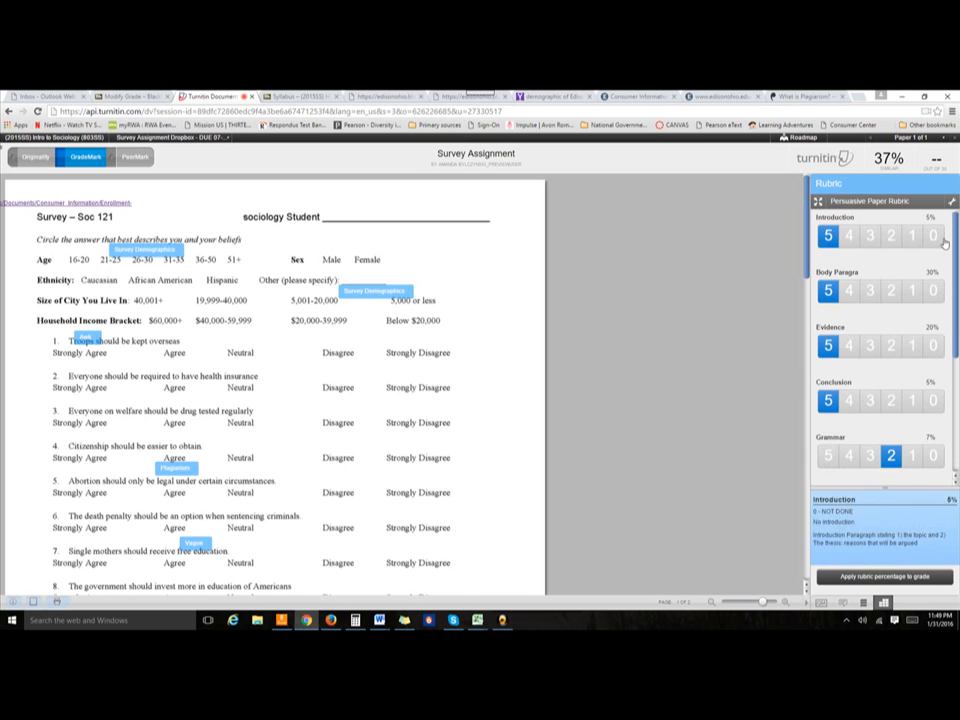
Score Spelling 5, Work Cited 3 and Organization 5 in the Persuasive Paper Rubric and apply the rubric percentage to the grade.
{"action": "scroll", "coordinate": [957, 310], "scroll_direction": "down", "scroll_amount": 5}
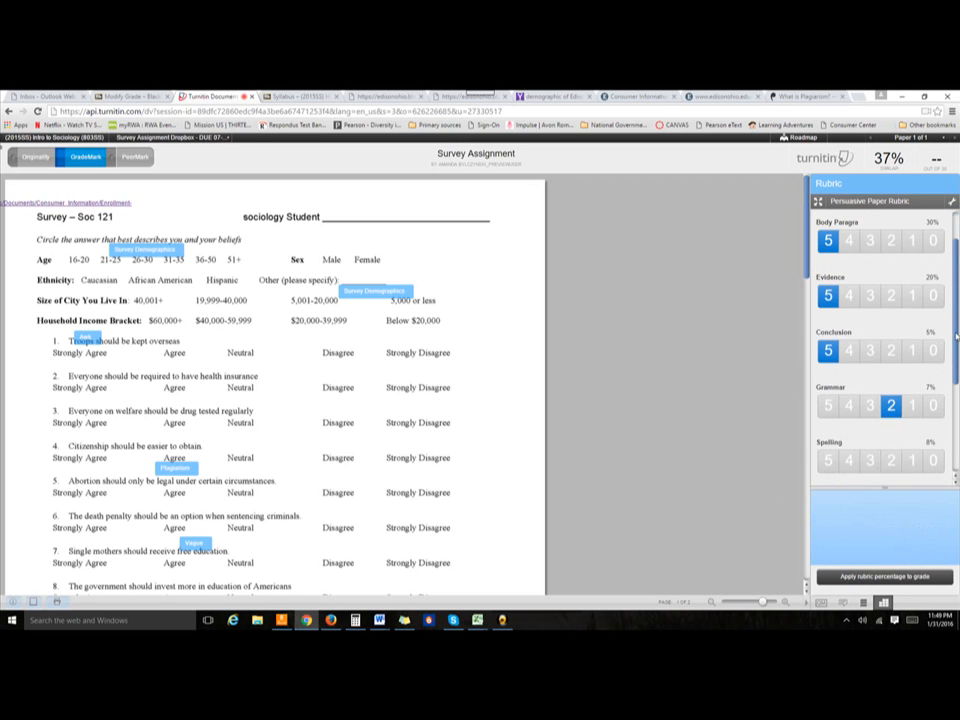
{"action": "left_click", "coordinate": [829, 303]}
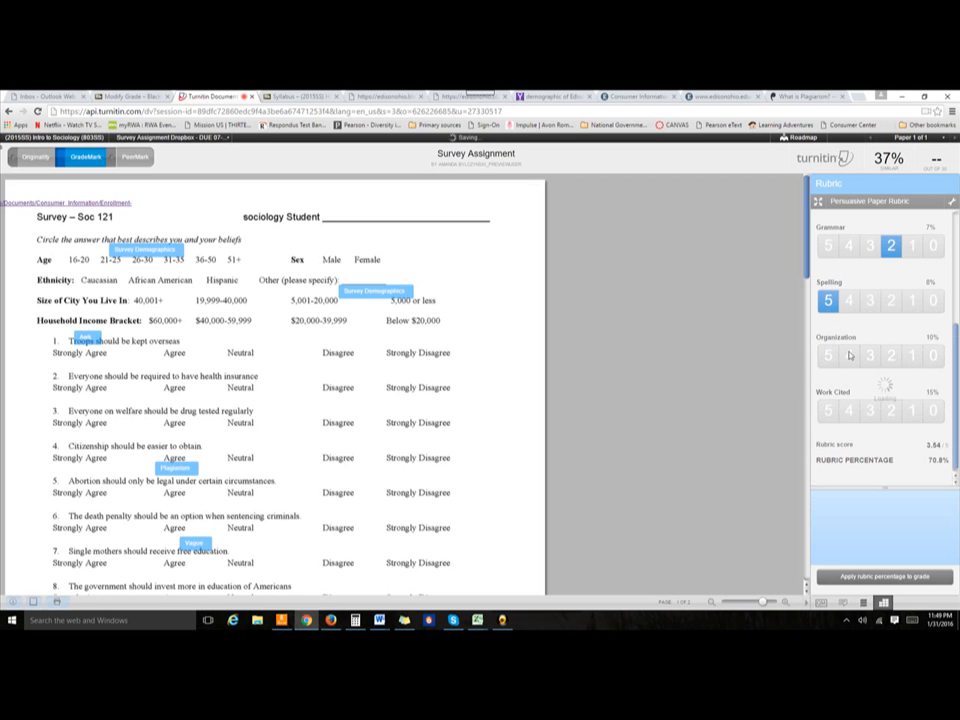
{"action": "left_click", "coordinate": [868, 413]}
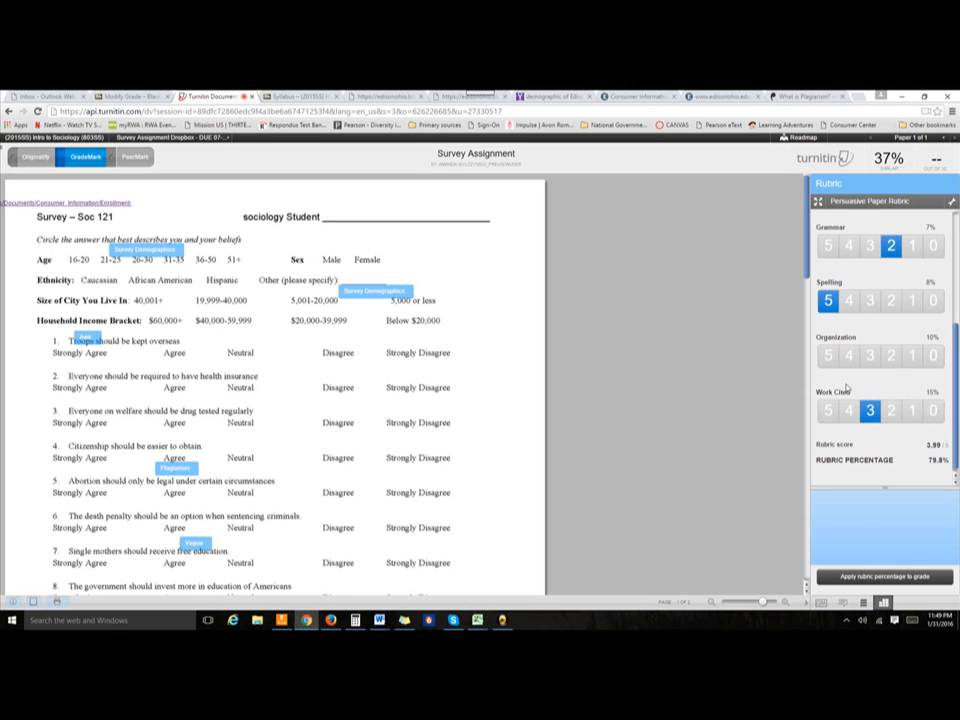
{"action": "left_click", "coordinate": [828, 355]}
{"action": "left_click", "coordinate": [858, 577]}
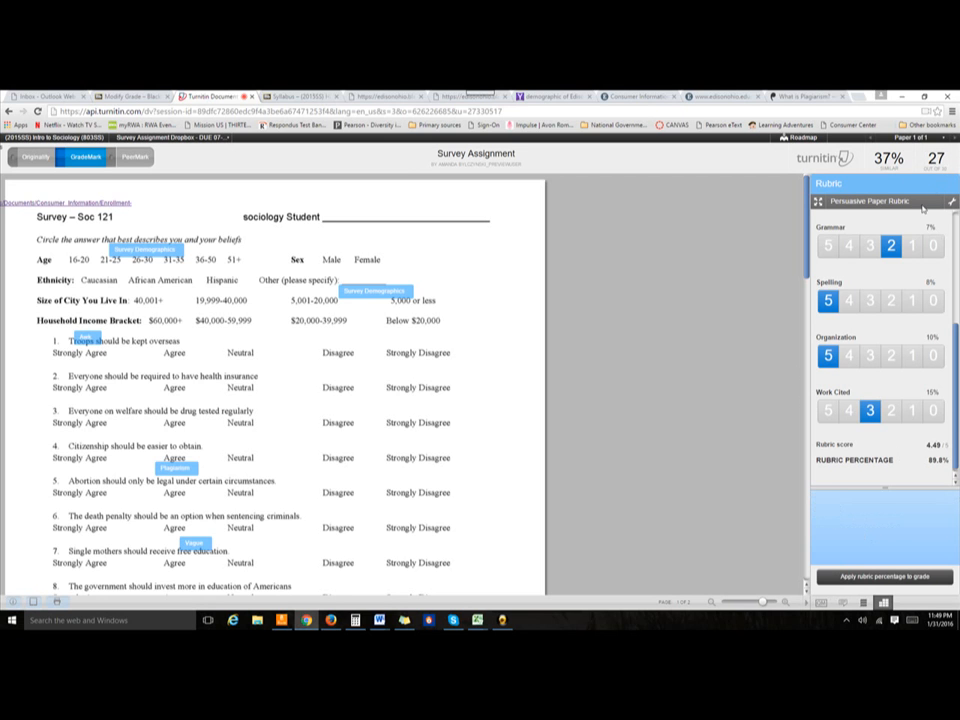
Review the scored rubric, the QuickMarks set, the general voice and text comments, and the marked-up paper.
{"action": "mouse_move", "coordinate": [822, 304]}
{"action": "scroll", "coordinate": [953, 403], "scroll_direction": "up", "scroll_amount": 5}
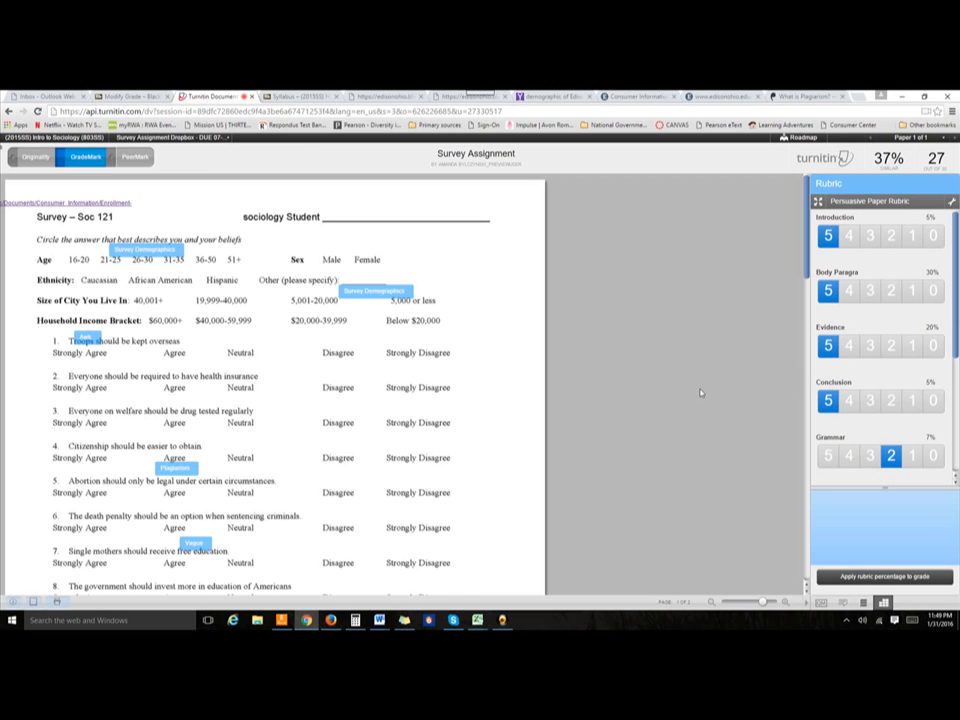
{"action": "left_click", "coordinate": [843, 602]}
{"action": "left_click", "coordinate": [821, 602]}
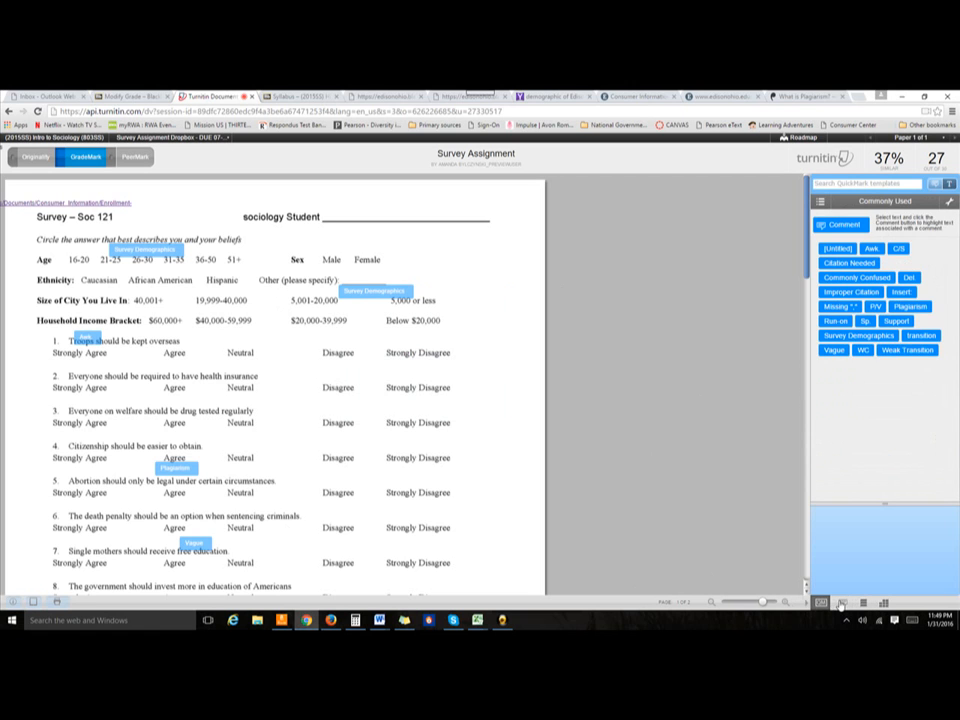
{"action": "left_click", "coordinate": [842, 602]}
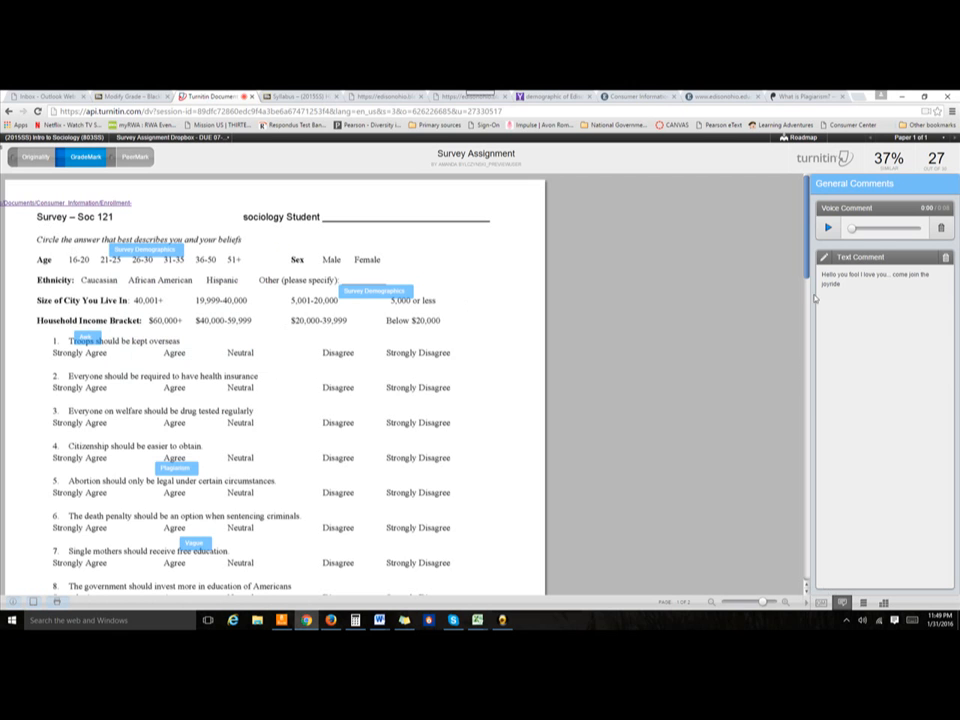
{"action": "scroll", "coordinate": [700, 240], "scroll_direction": "down", "scroll_amount": 3}
{"action": "scroll", "coordinate": [765, 251], "scroll_direction": "down", "scroll_amount": 1}
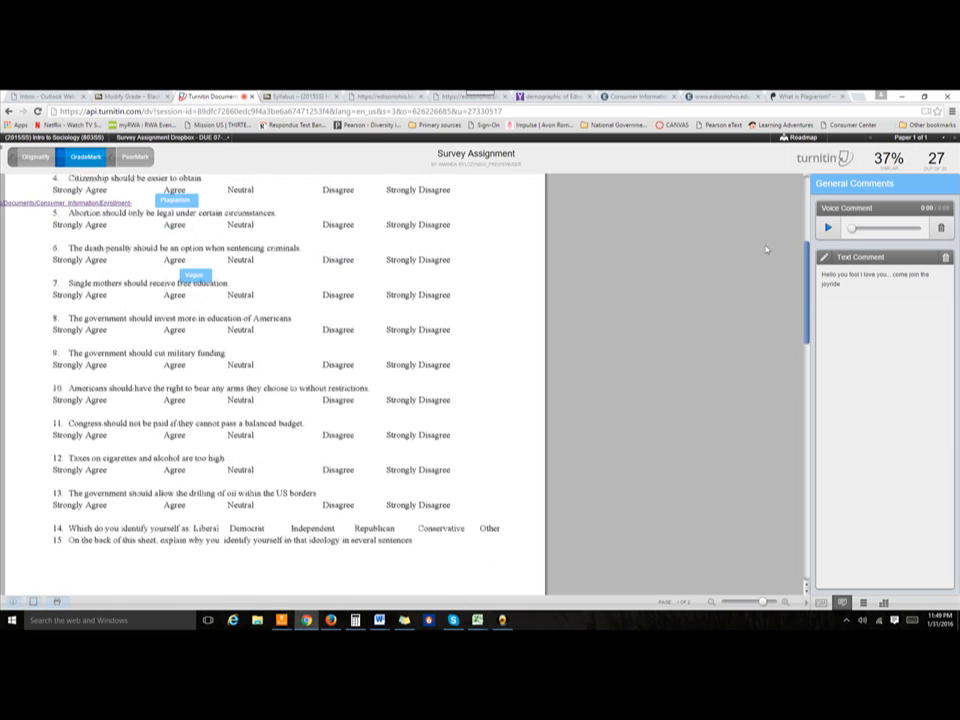
{"action": "scroll", "coordinate": [746, 192], "scroll_direction": "up", "scroll_amount": 5}
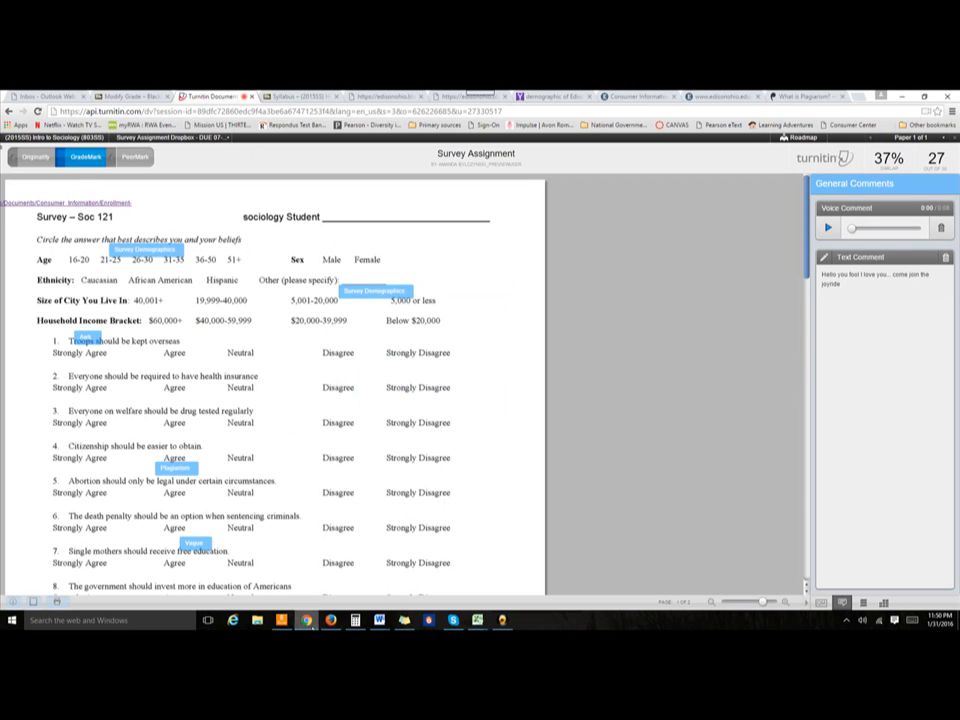
{"action": "left_click", "coordinate": [330, 620]}
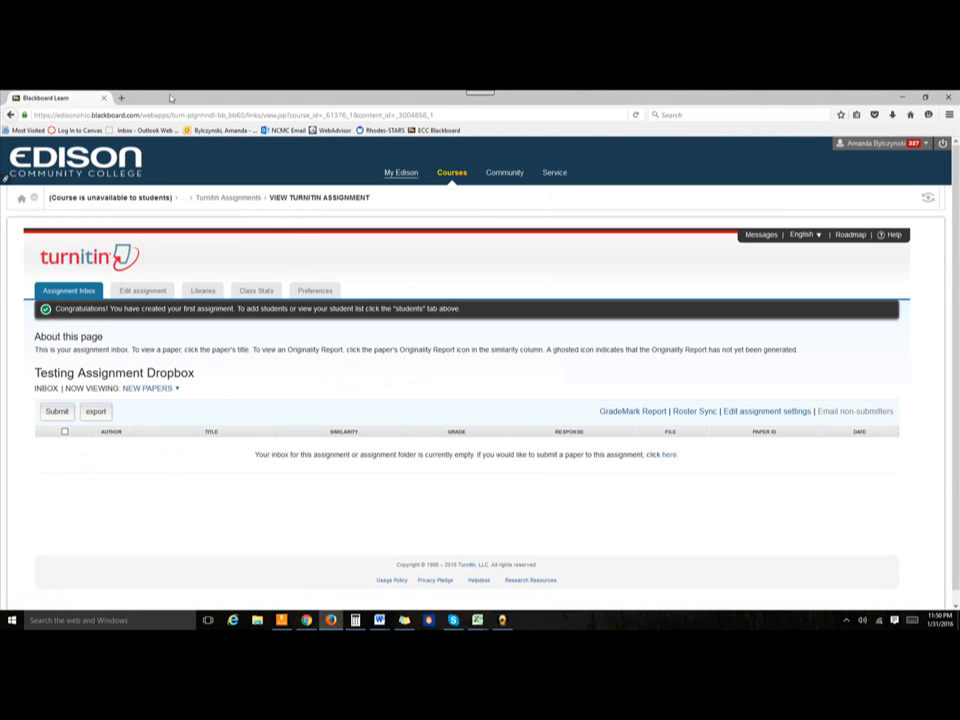
{"action": "left_click", "coordinate": [21, 201]}
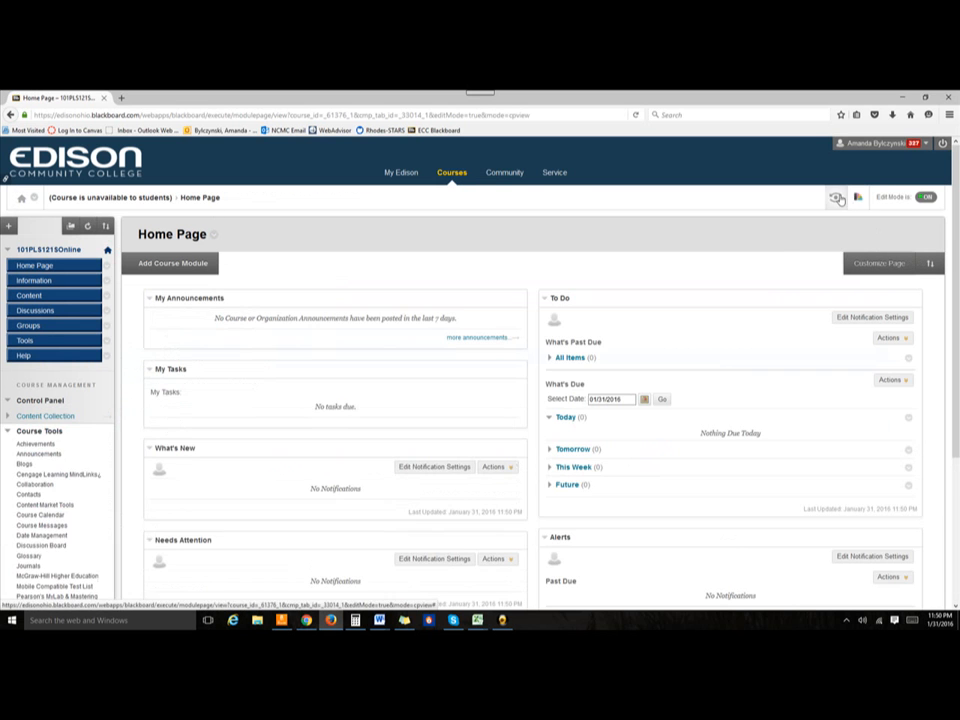
{"action": "left_click", "coordinate": [835, 197]}
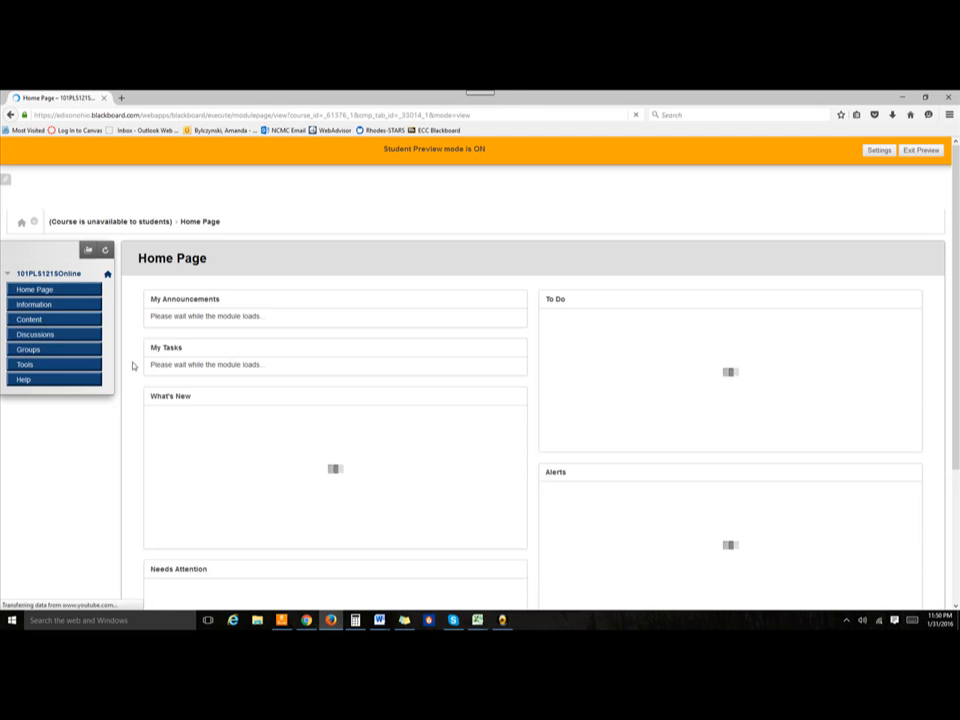
{"action": "left_click", "coordinate": [29, 301]}
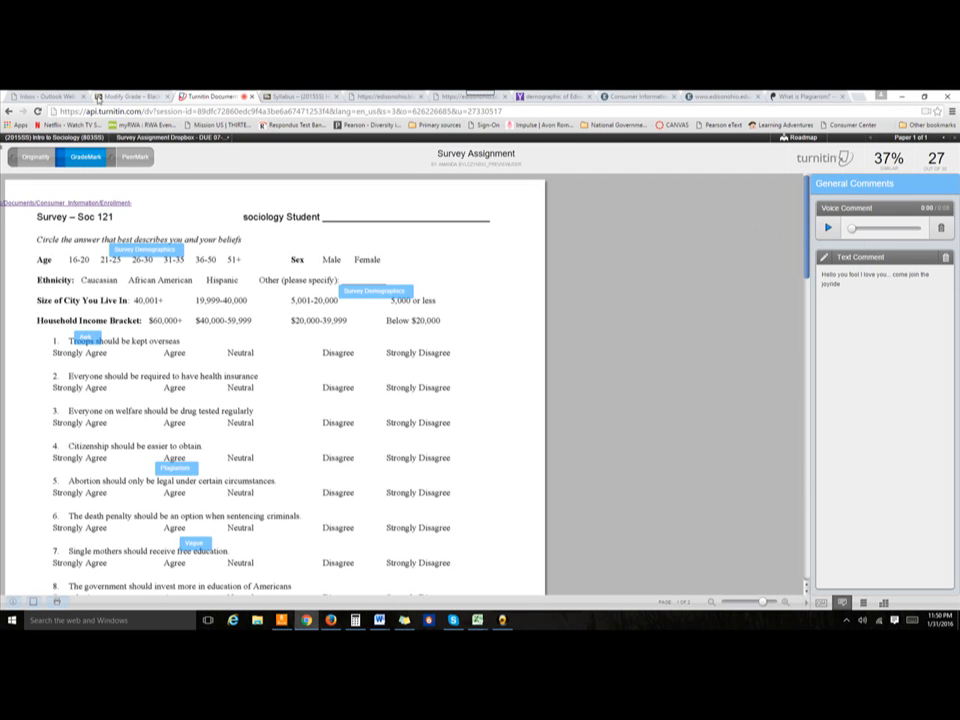
{"action": "left_click", "coordinate": [107, 97]}
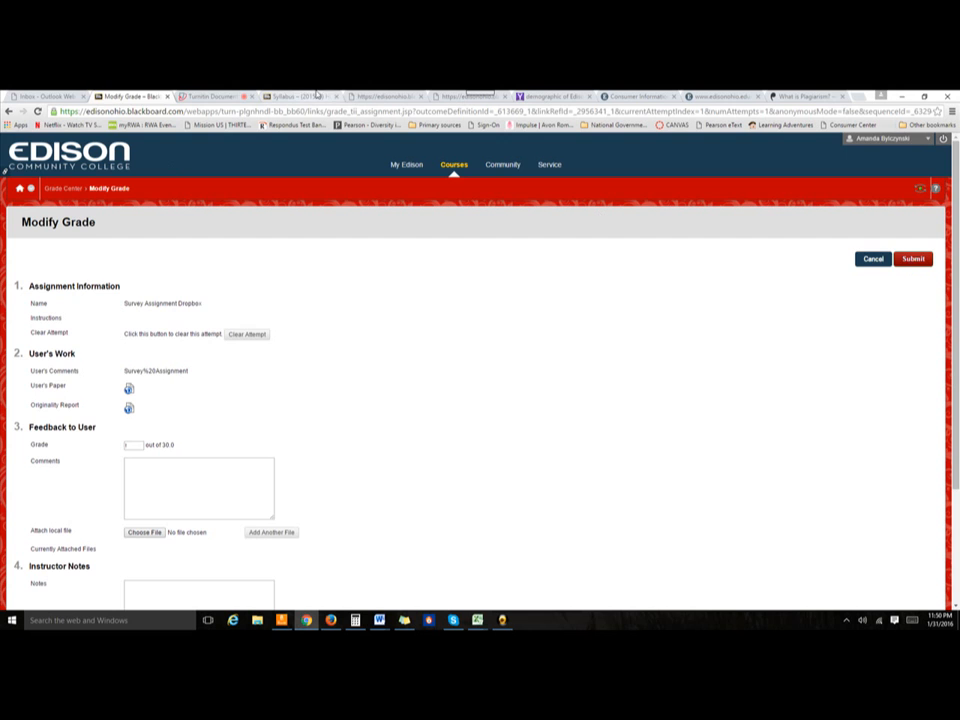
{"action": "left_click", "coordinate": [184, 96]}
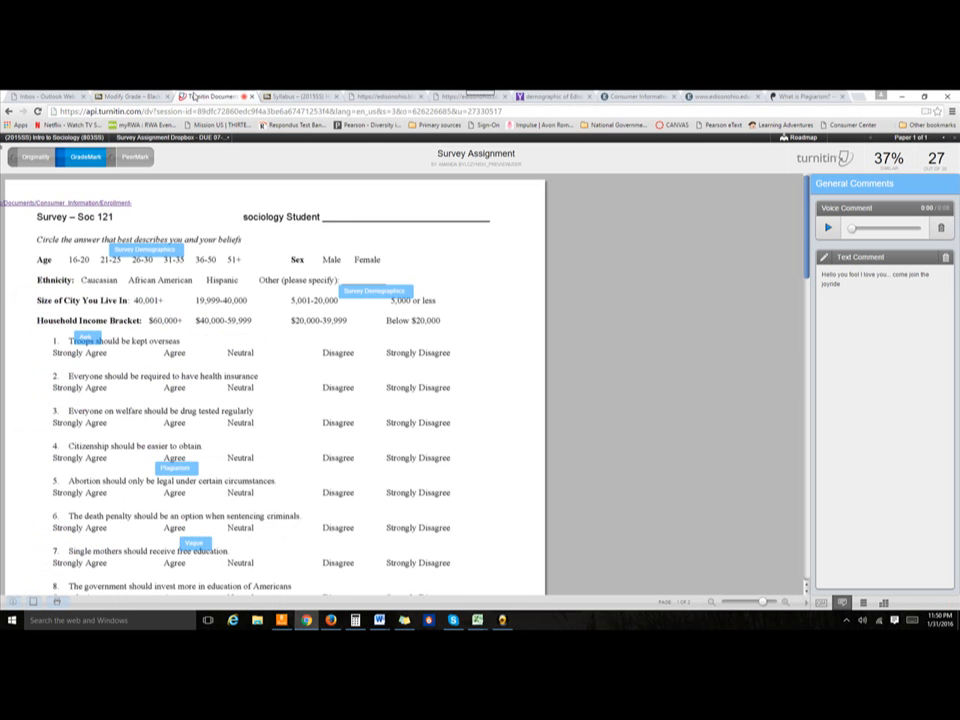
{"action": "left_click", "coordinate": [942, 140]}
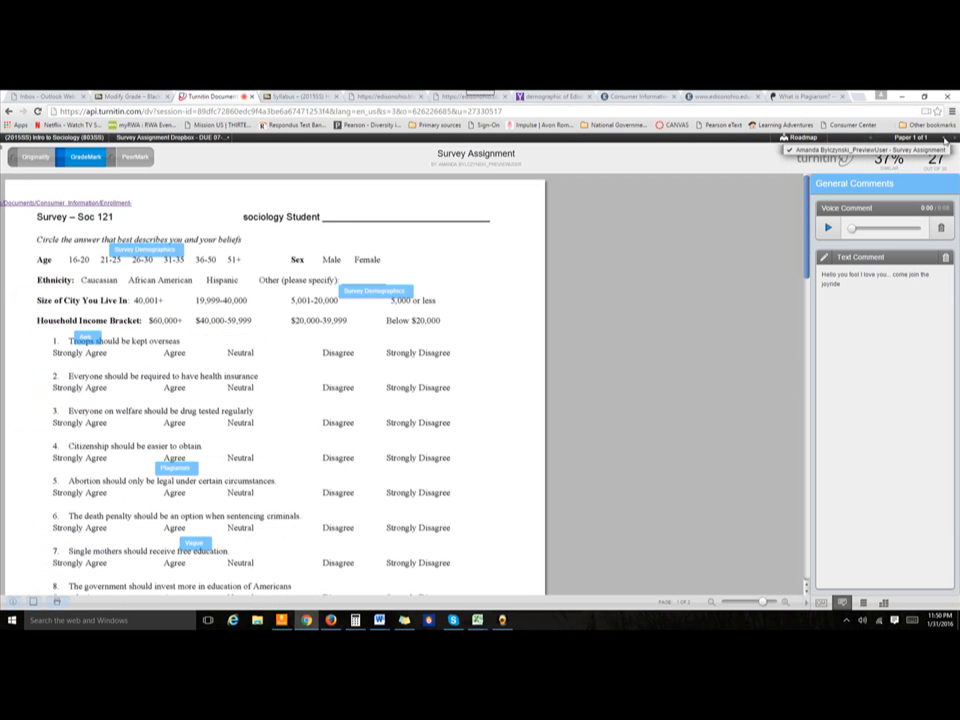
{"action": "left_click", "coordinate": [945, 140]}
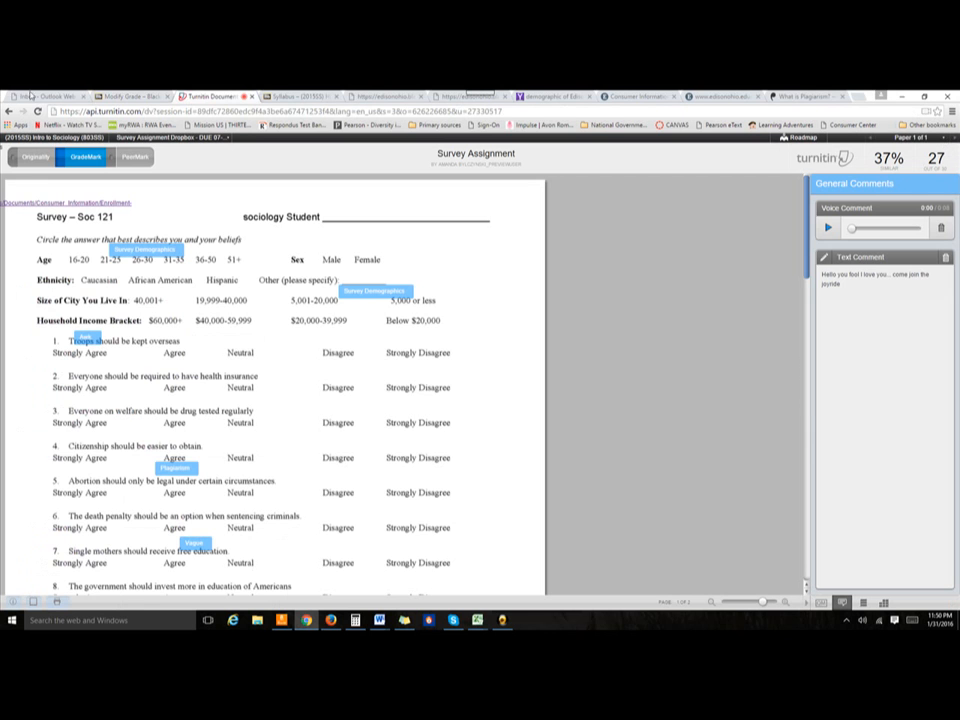
Enter student preview for the Intro to Sociology course in Blackboard and open the student's grades.
{"action": "left_click", "coordinate": [142, 96]}
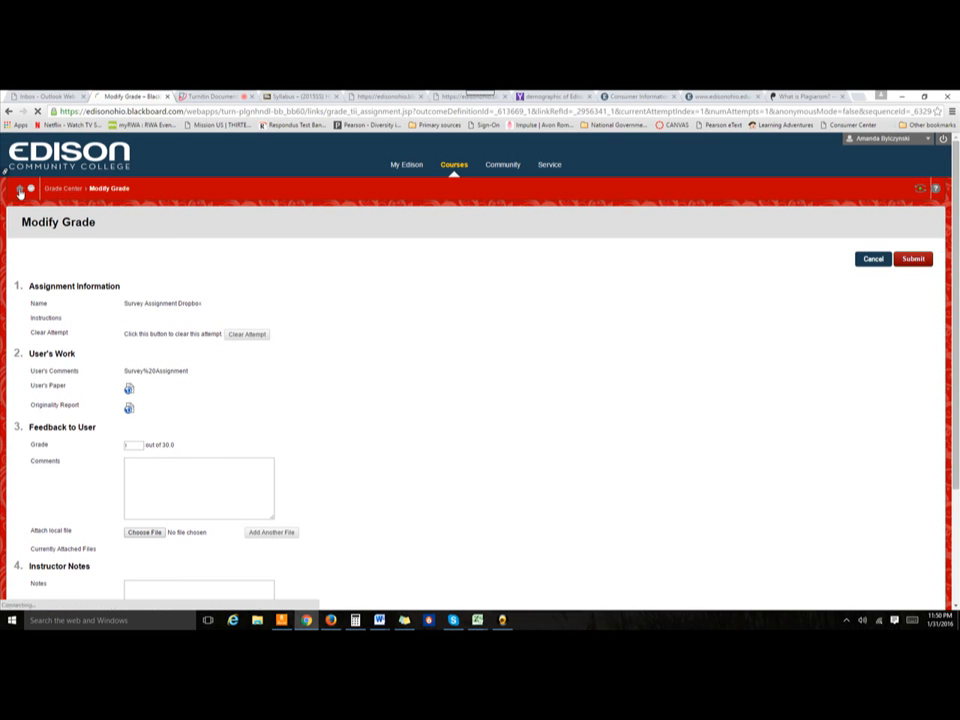
{"action": "left_click", "coordinate": [20, 190]}
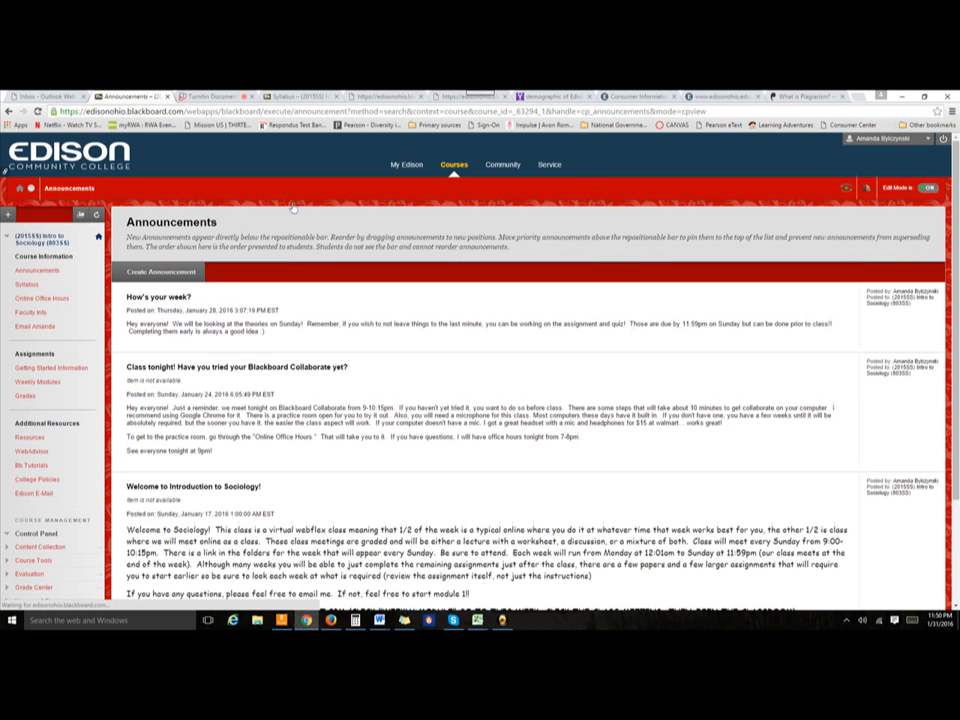
{"action": "left_click", "coordinate": [857, 190]}
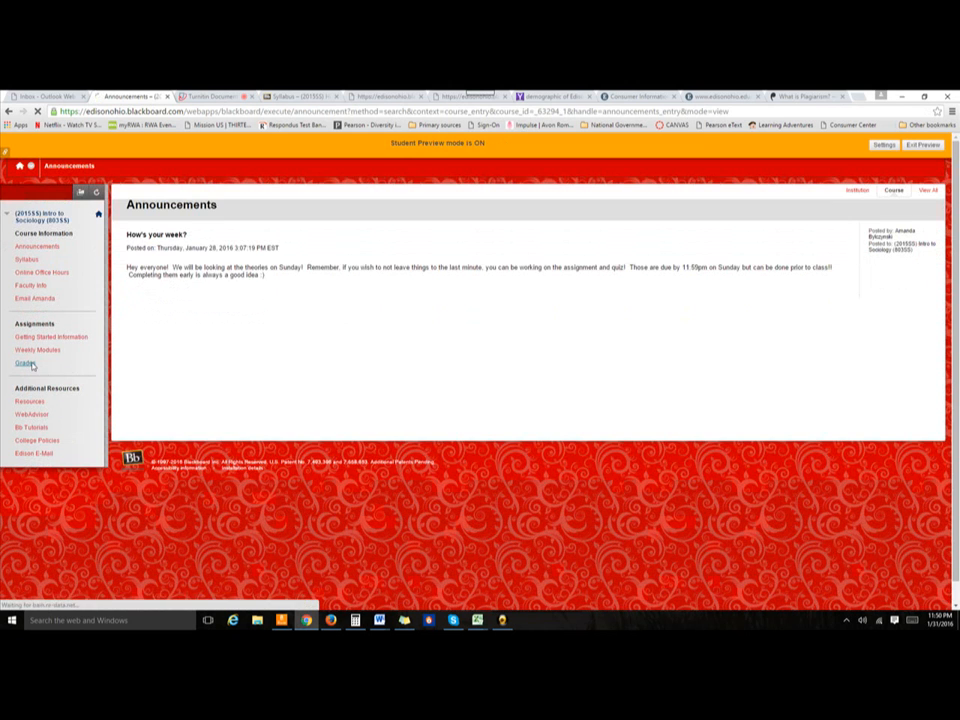
{"action": "left_click", "coordinate": [32, 364]}
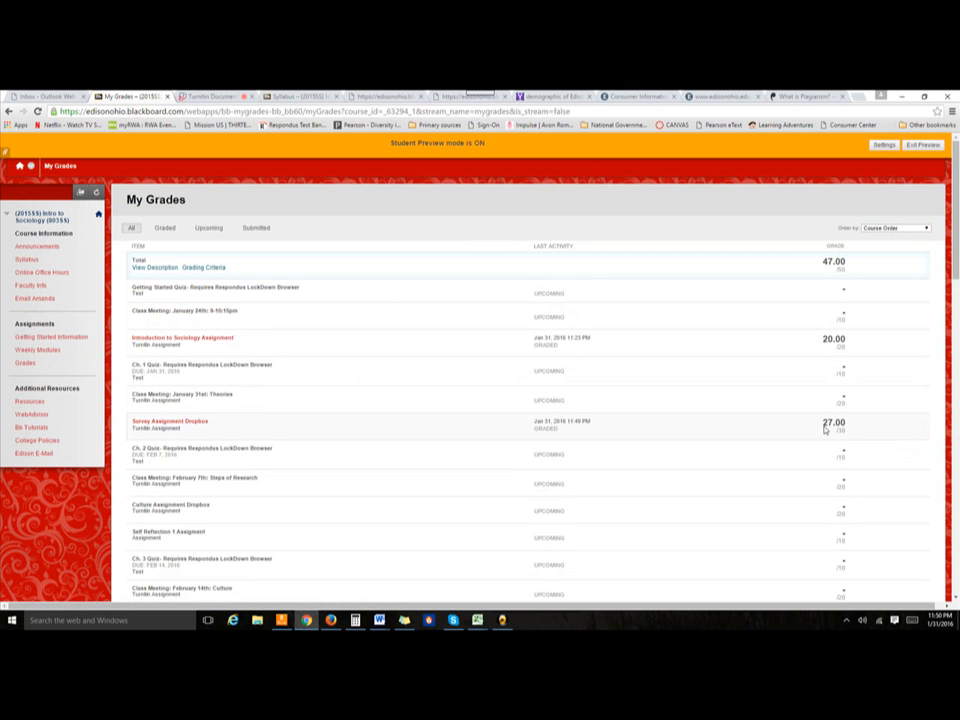
Open the graded Survey Assignment Dropbox paper from the student's grades and display its GradeMark feedback.
{"action": "left_click", "coordinate": [184, 424]}
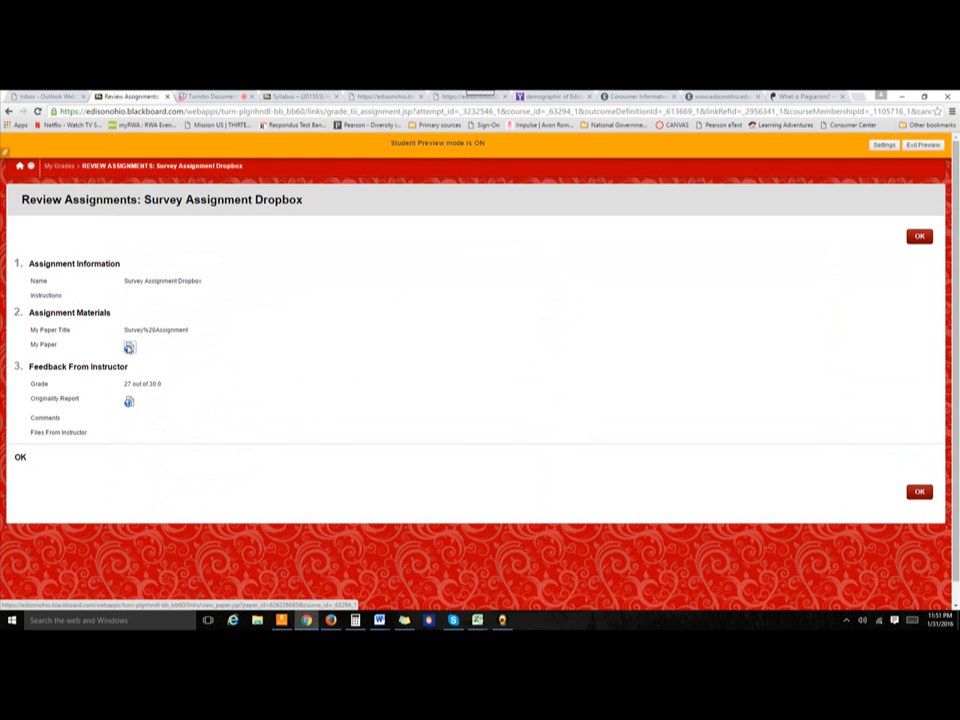
{"action": "left_click", "coordinate": [130, 349]}
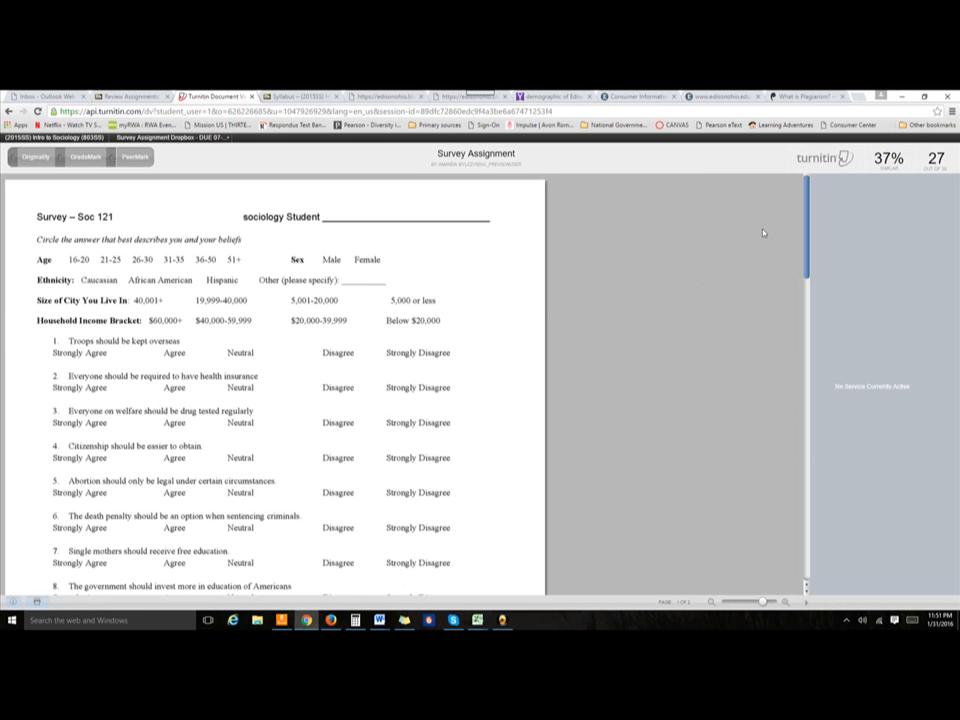
{"action": "left_click_drag", "start_coordinate": [806, 232], "coordinate": [782, 178]}
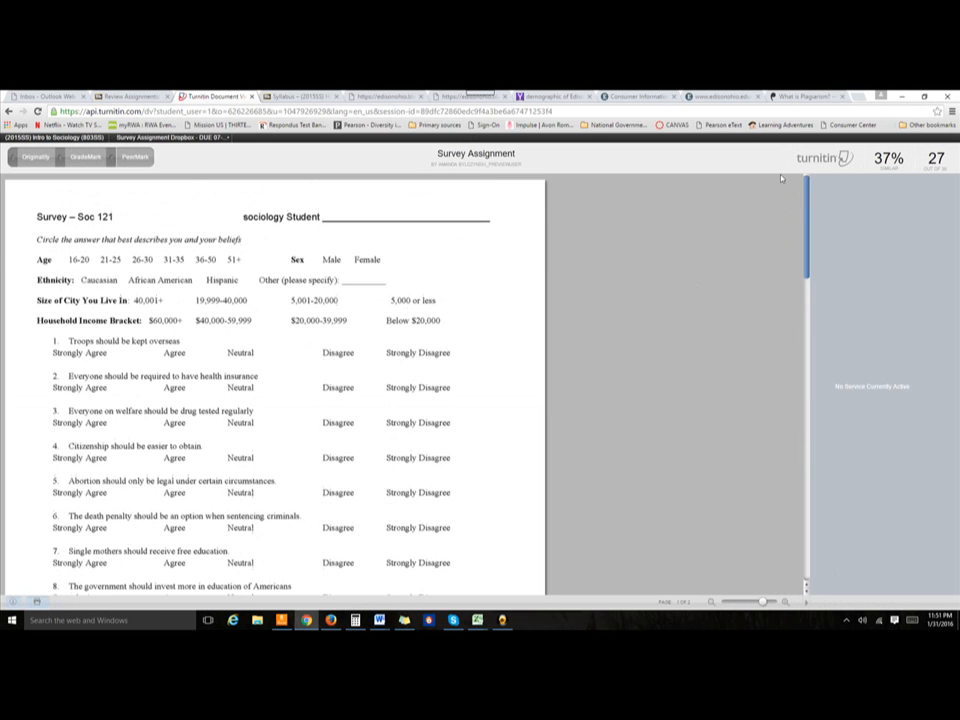
{"action": "left_click", "coordinate": [85, 157]}
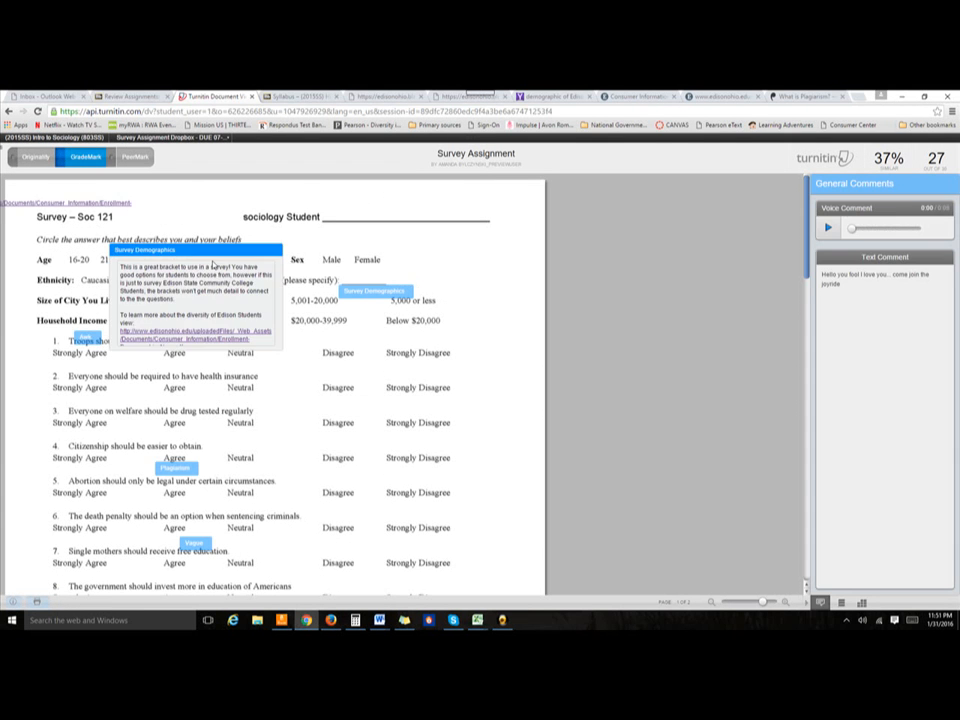
Examine the student's view of the QuickMark comments, play part of the voice comment, and read through the scored Persuasive Paper Rubric.
{"action": "mouse_move", "coordinate": [370, 298]}
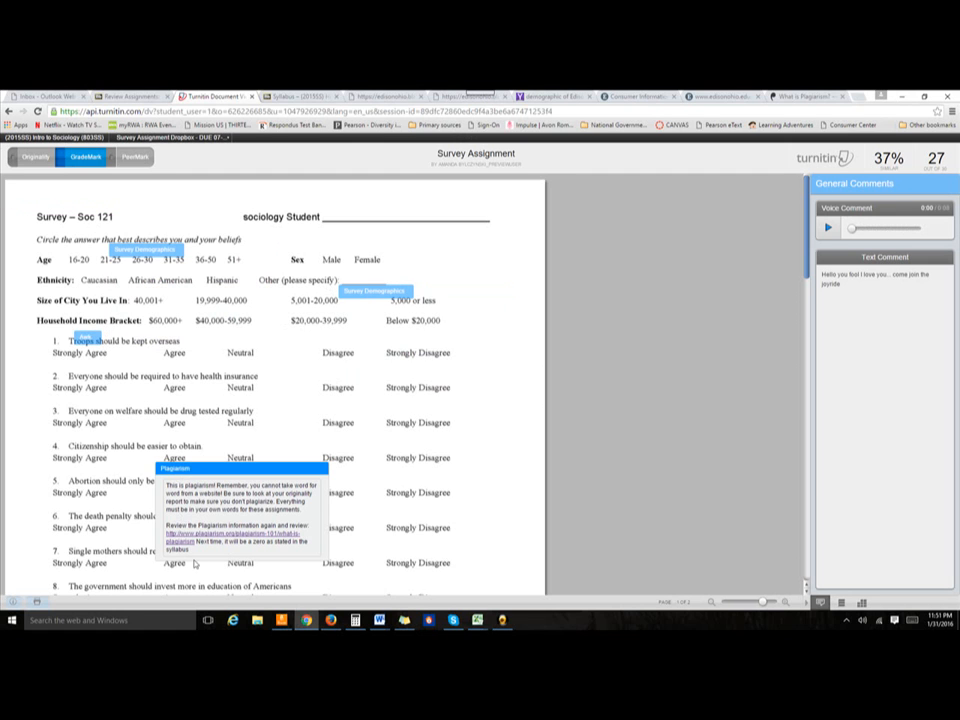
{"action": "left_click", "coordinate": [828, 229]}
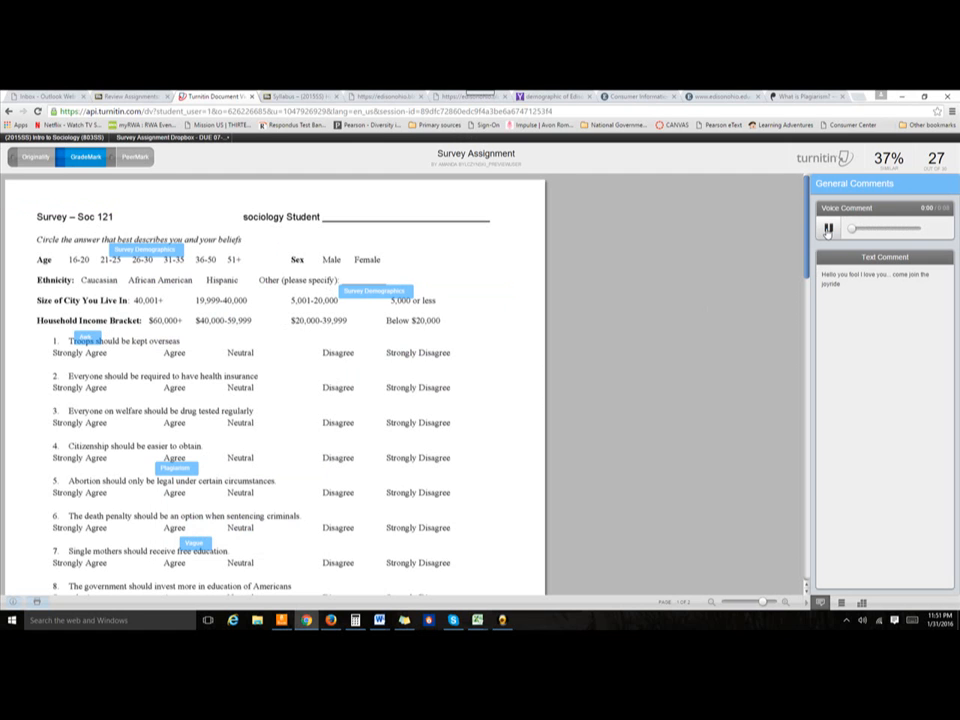
{"action": "left_click", "coordinate": [828, 232]}
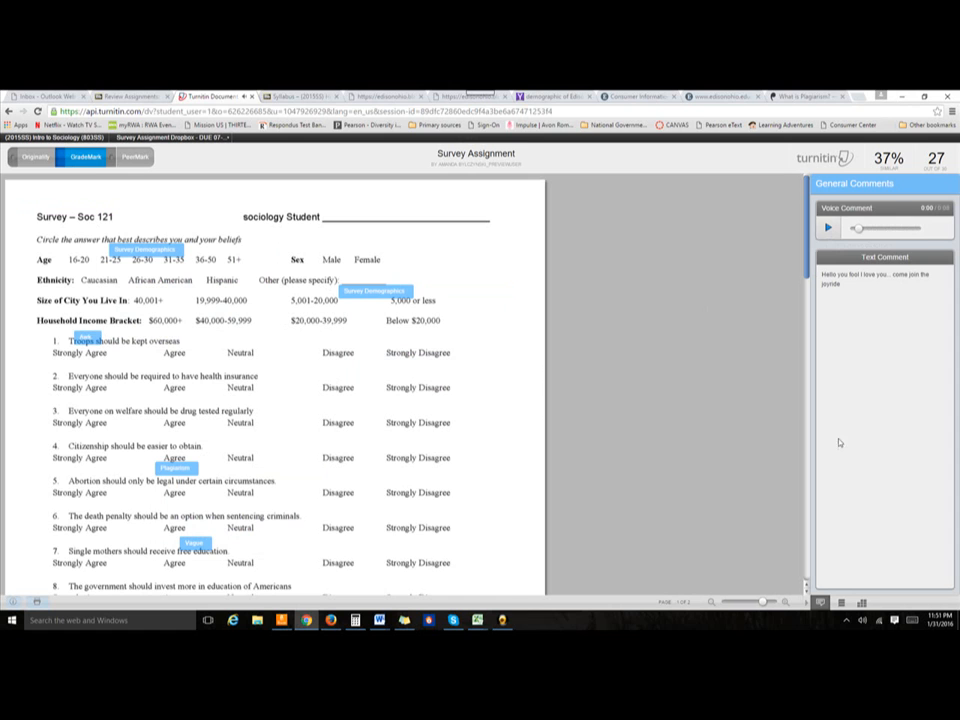
{"action": "left_click", "coordinate": [861, 603]}
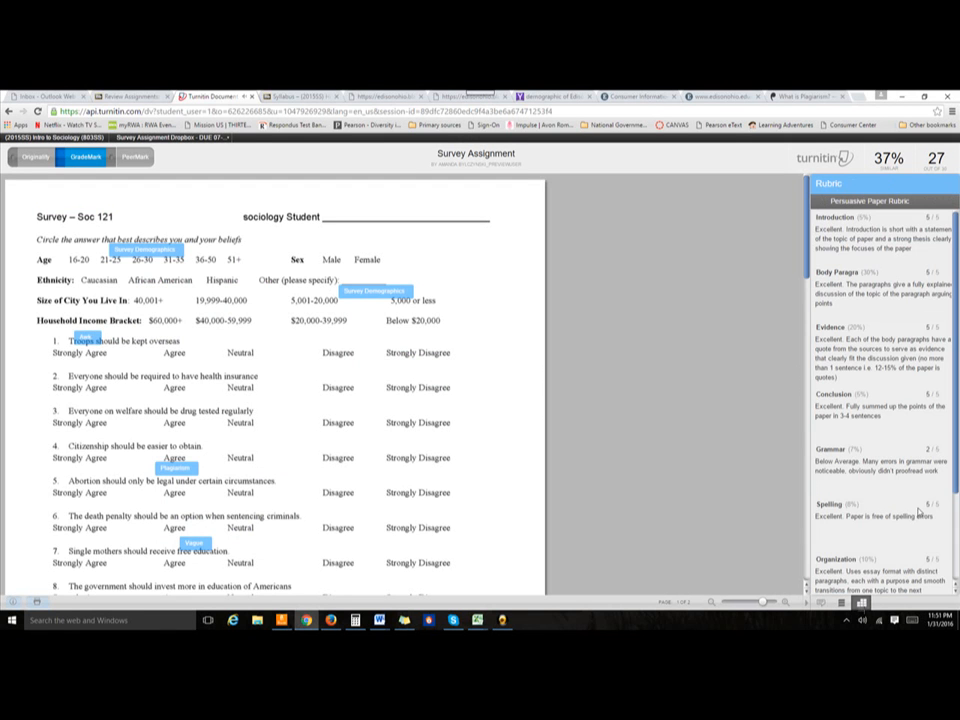
{"action": "scroll", "coordinate": [950, 470], "scroll_direction": "down", "scroll_amount": 3}
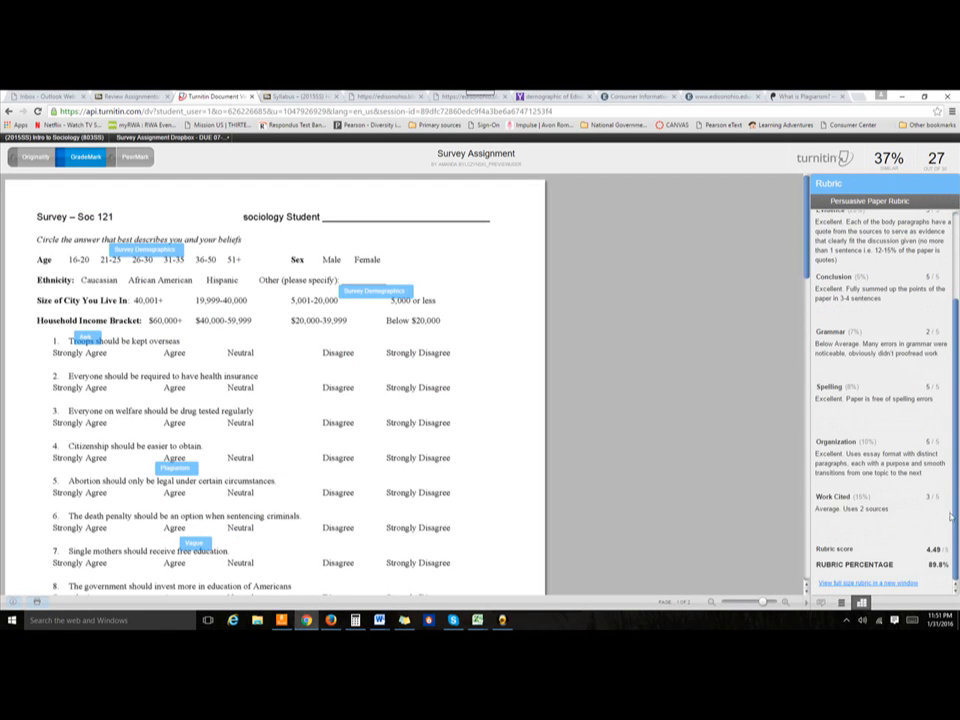
{"action": "scroll", "coordinate": [950, 516], "scroll_direction": "up", "scroll_amount": 4}
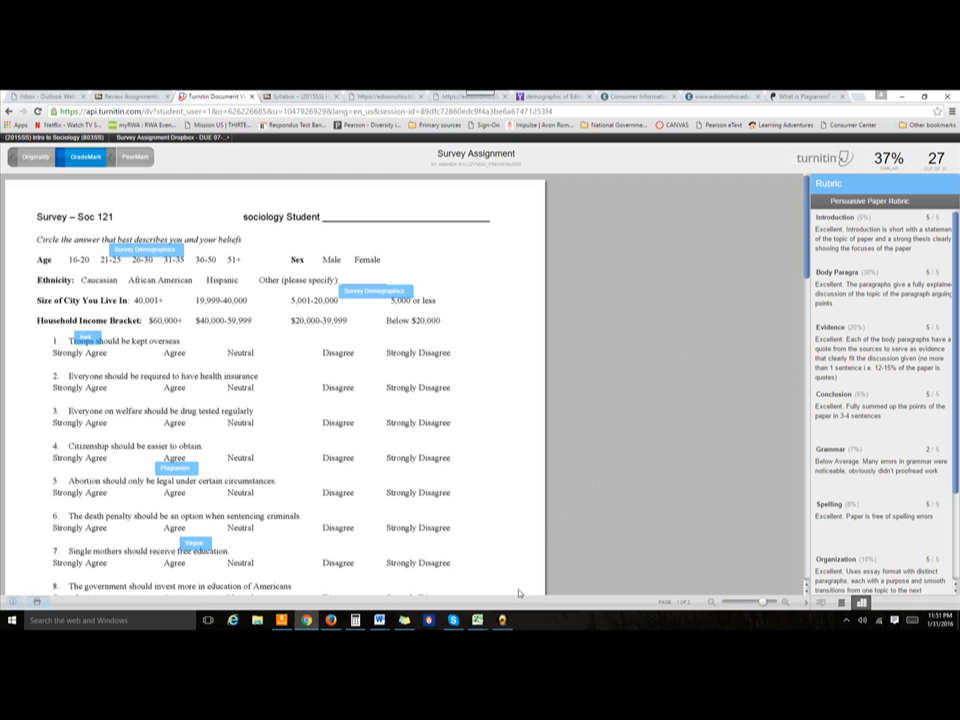
{"action": "mouse_move", "coordinate": [506, 626]}
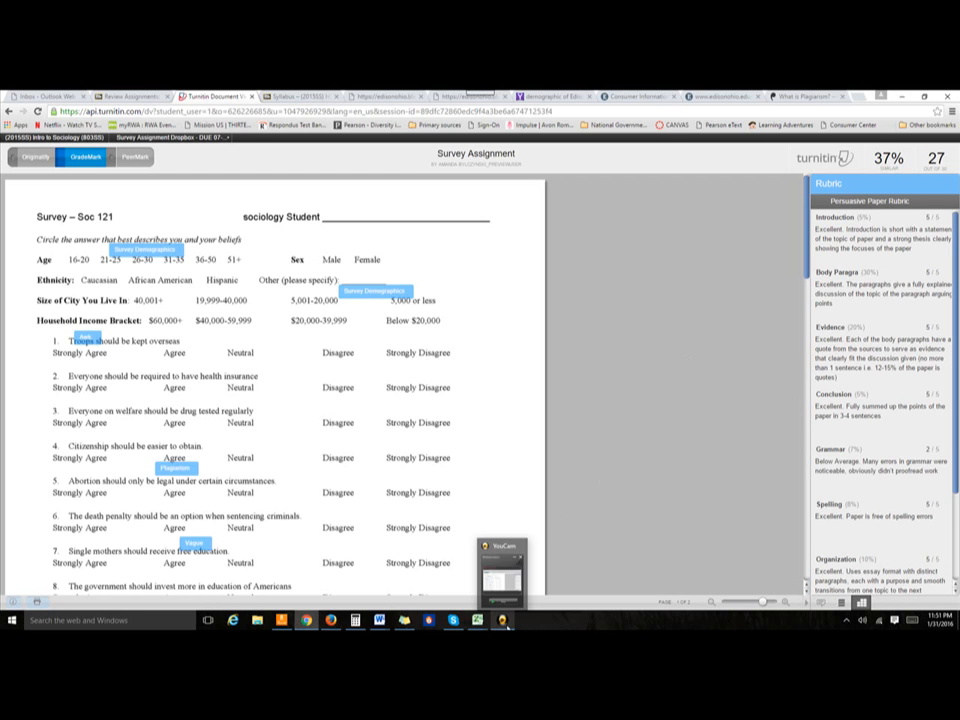